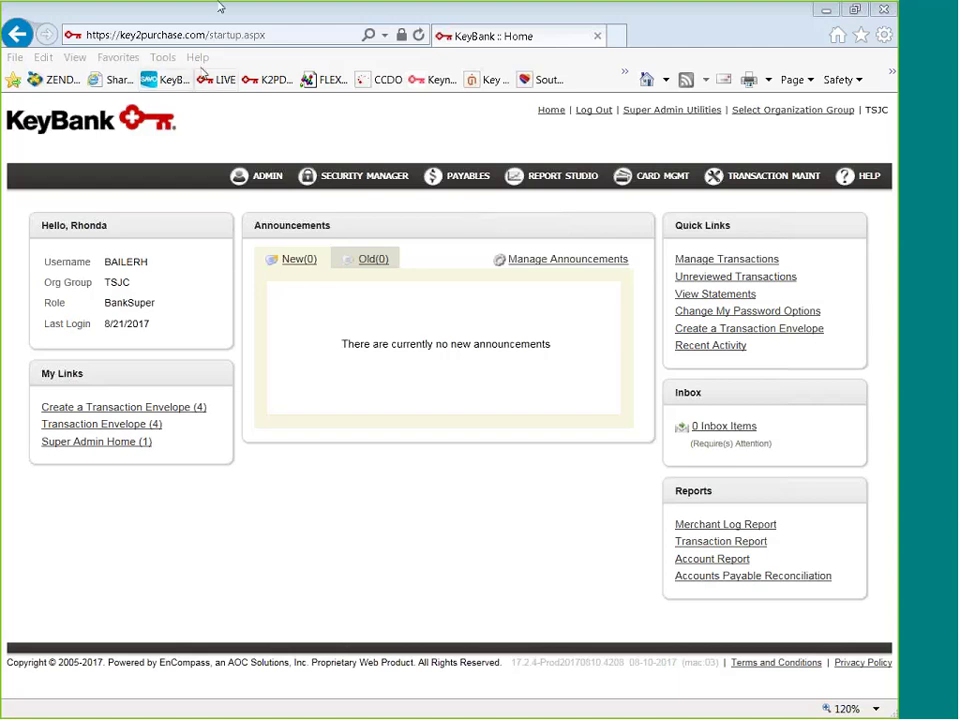
# Open the Transaction Management page for the TTEE SAINT JOE COLL – PCARD organization.
pyautogui.click(468, 199)
pyautogui.moveTo(238, 172)
pyautogui.moveTo(636, 177)
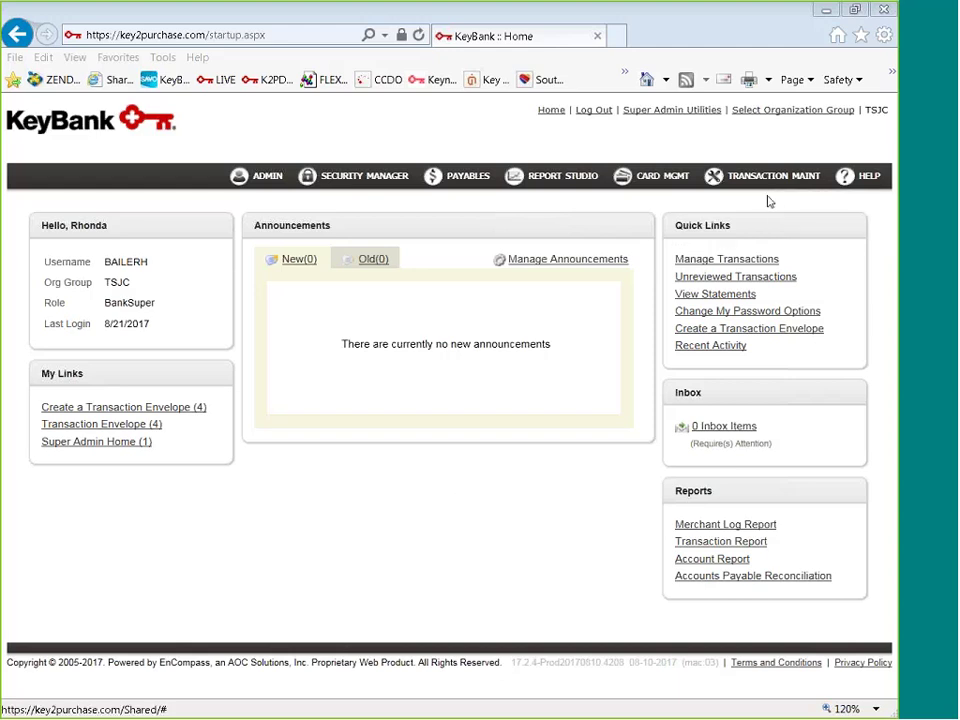
pyautogui.moveTo(771, 180)
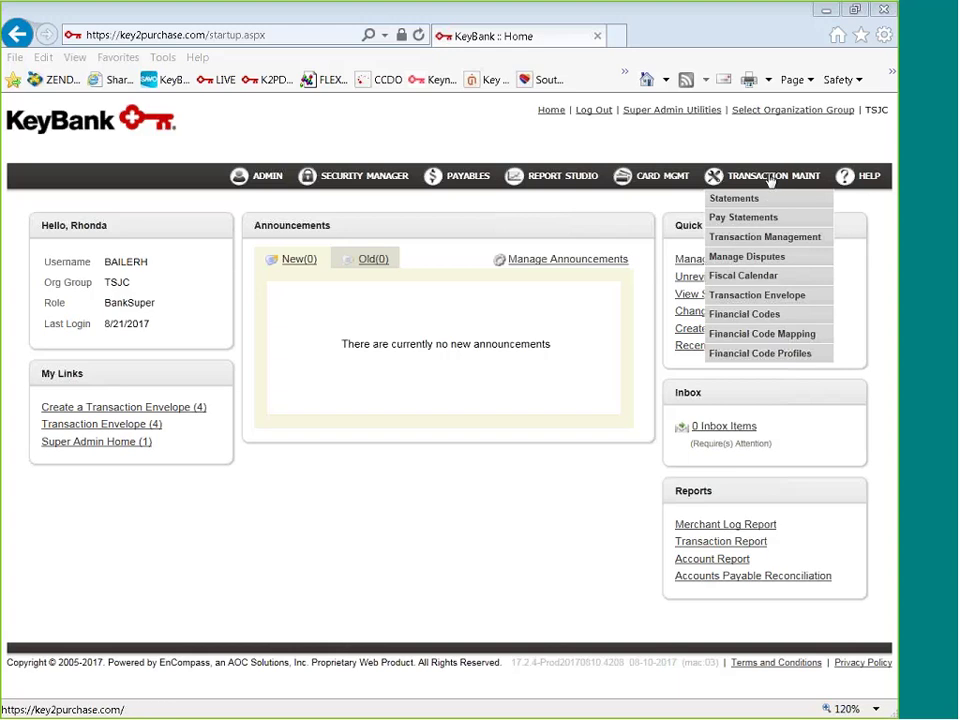
pyautogui.click(770, 238)
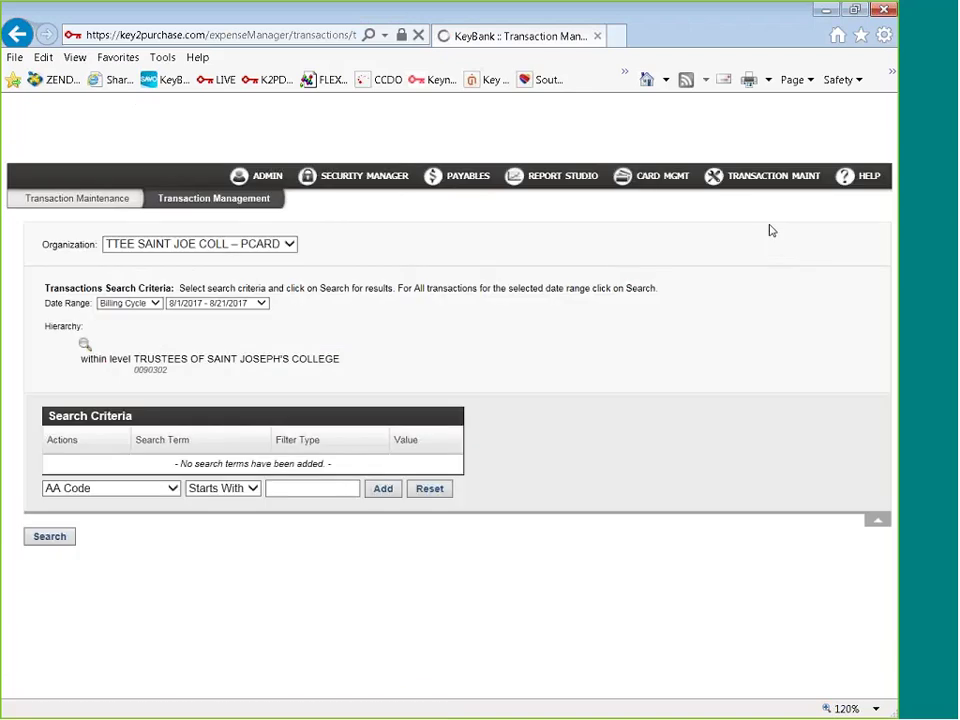
pyautogui.moveTo(770, 231)
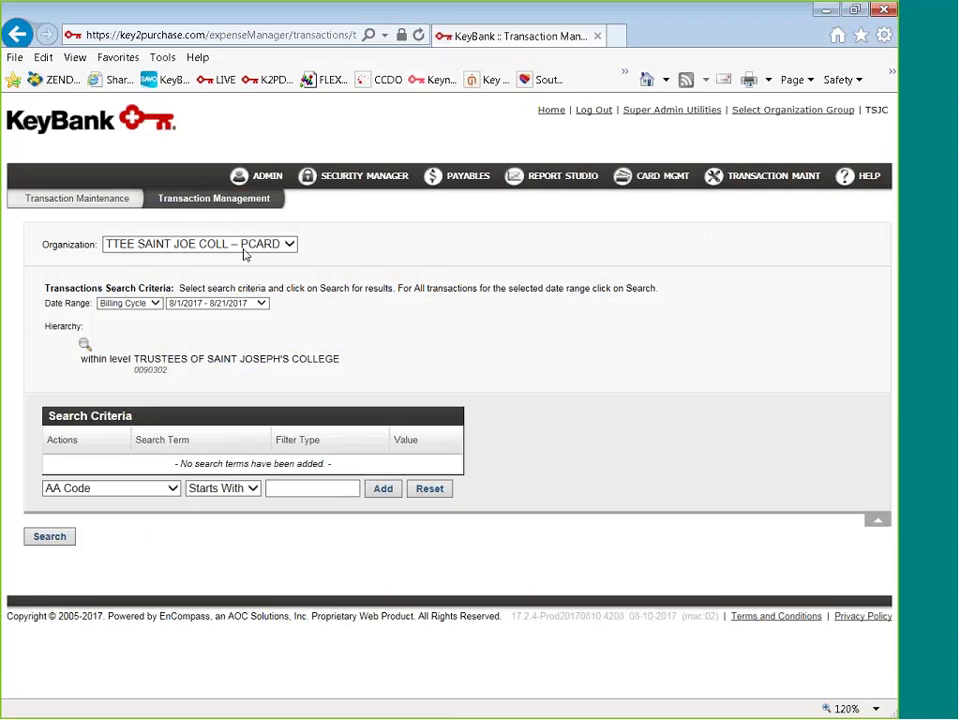
# Check the date range types, keeping Billing Cycle, and add a Last Name Starts With criterion using the beginning of the cardholder's last name.
pyautogui.click(155, 304)
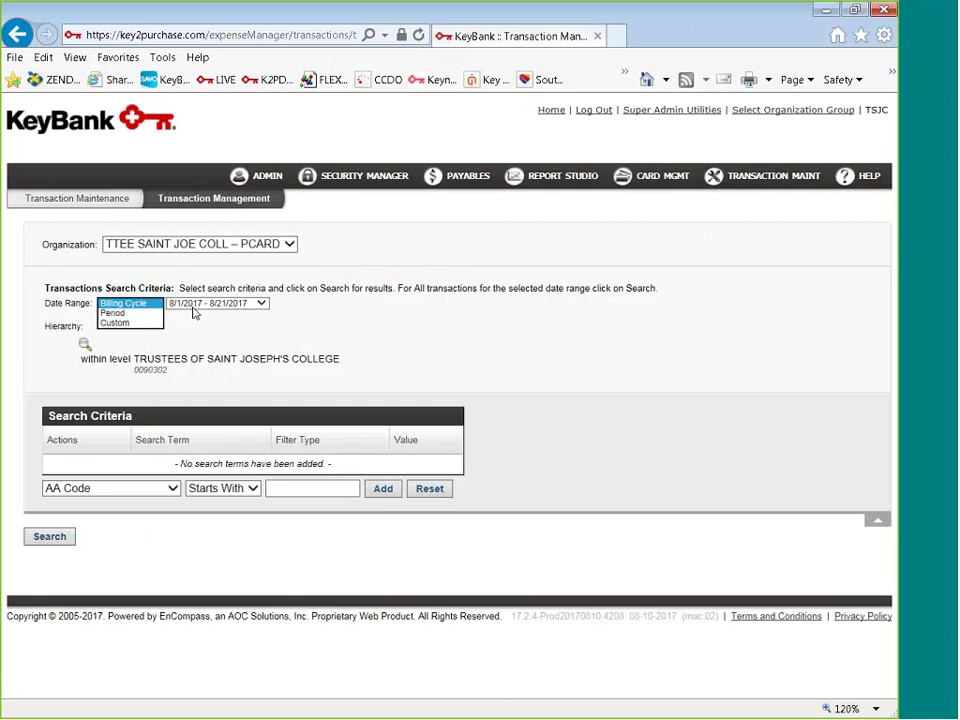
pyautogui.click(370, 323)
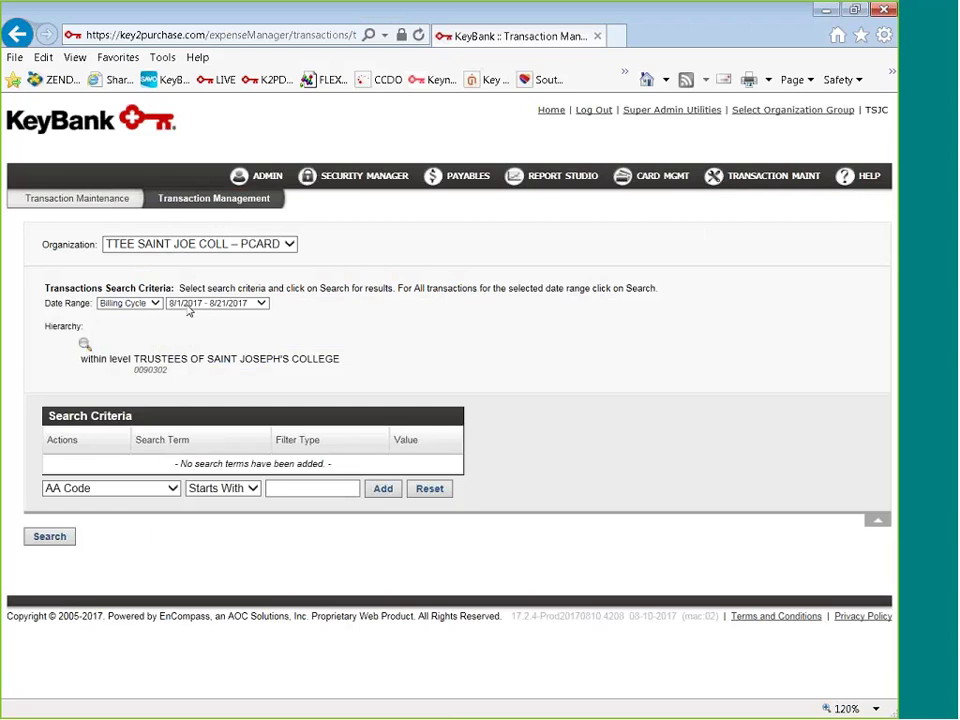
pyautogui.click(174, 490)
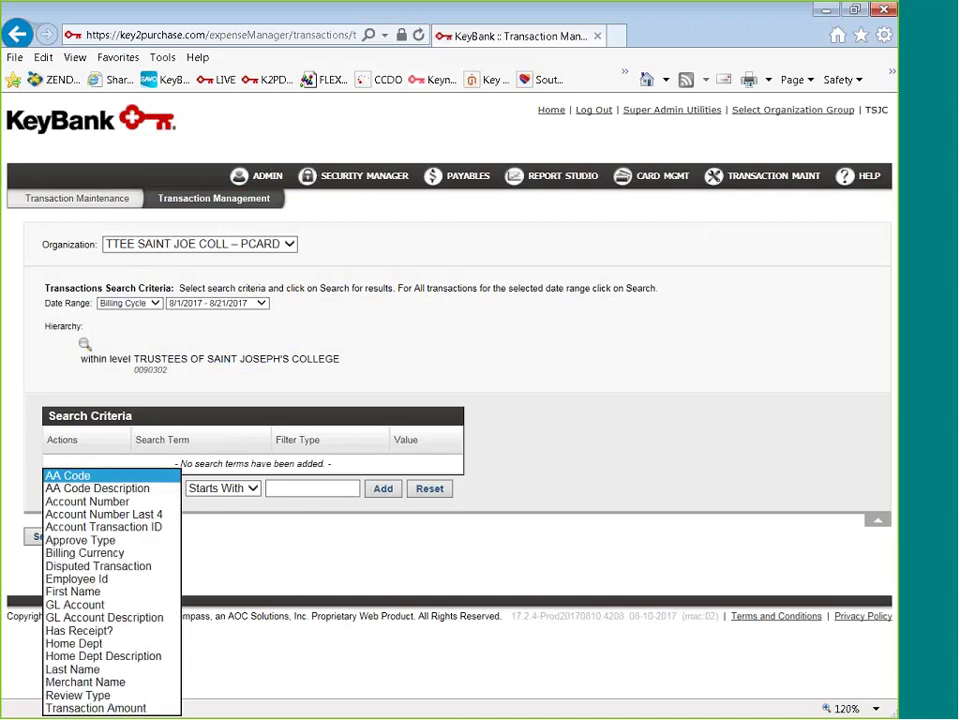
pyautogui.click(120, 672)
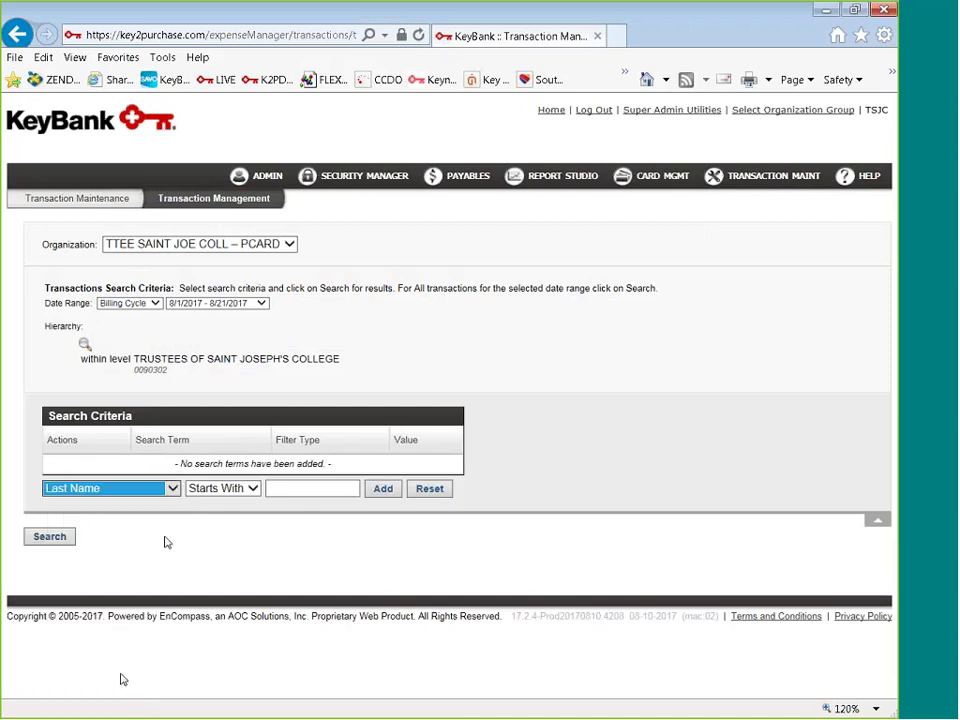
pyautogui.click(294, 489)
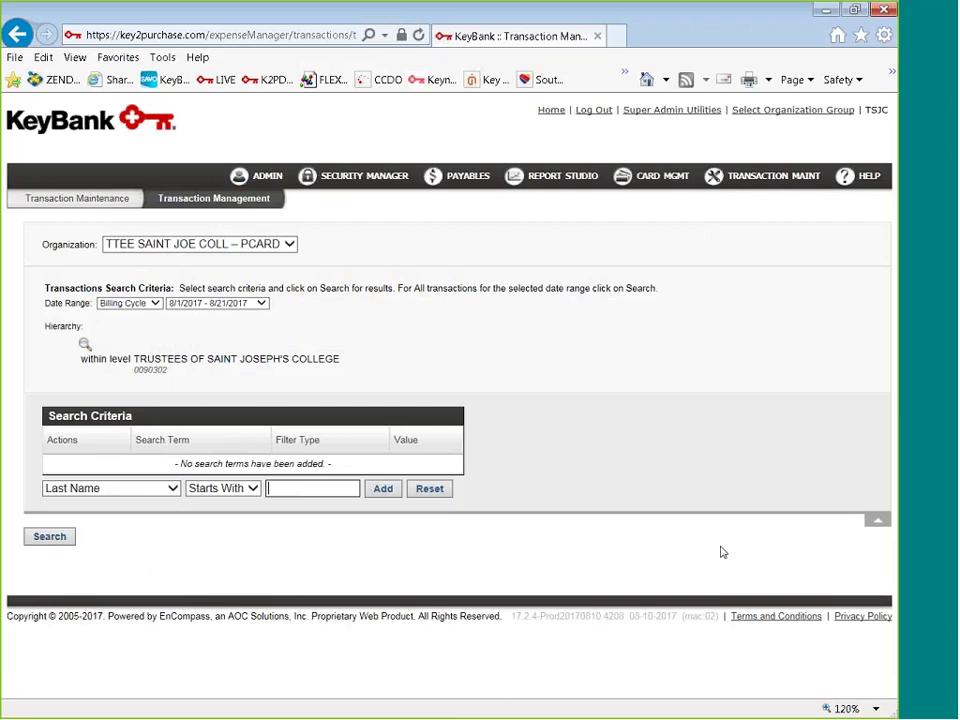
pyautogui.write('lewi')
pyautogui.press('Return')
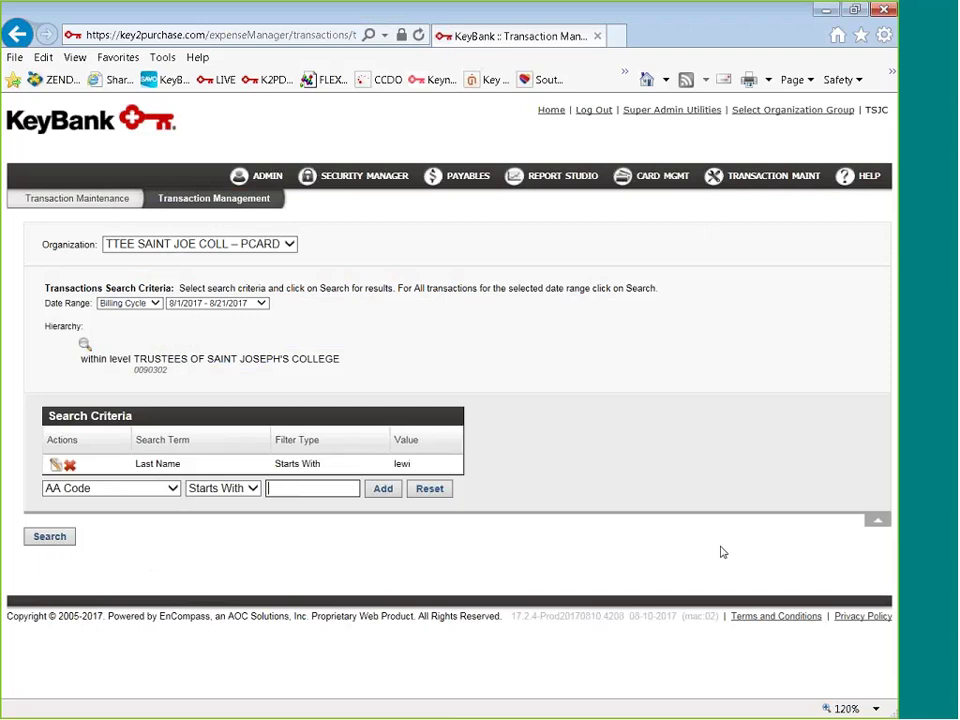
# Run the transaction search and bring the cardholder's list of transactions into view.
pyautogui.click(42, 536)
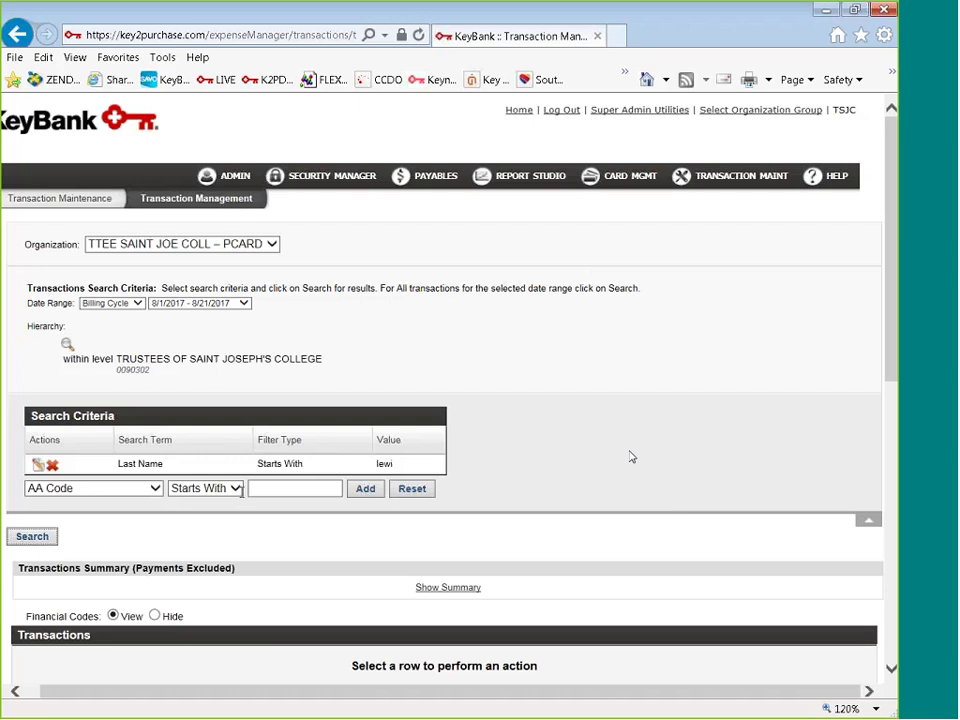
pyautogui.click(33, 538)
pyautogui.moveTo(887, 388); pyautogui.dragTo(878, 545)
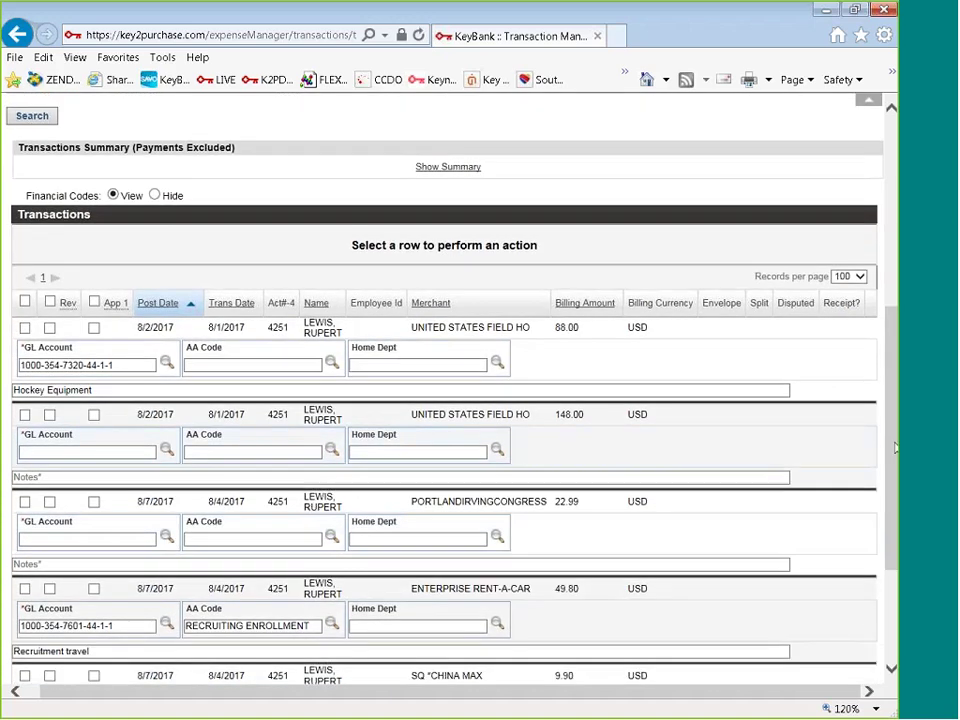
pyautogui.moveTo(895, 448); pyautogui.dragTo(893, 487)
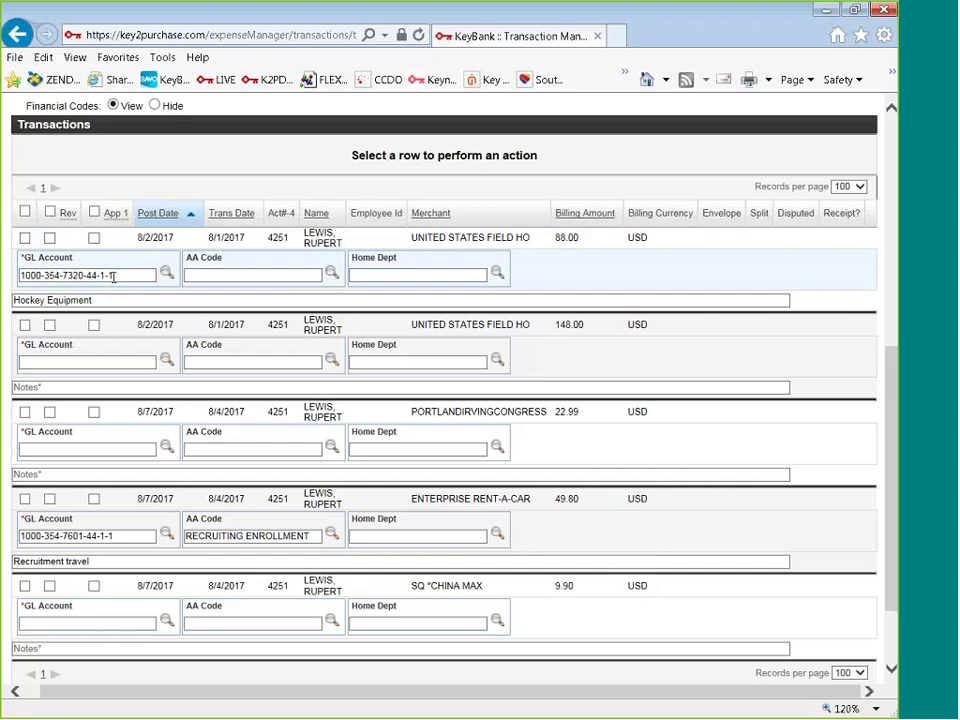
# Open the GL Account lookup for the 88.00 UNITED STATES FIELD HO transaction and search for code 0027740.
pyautogui.press('Tab')
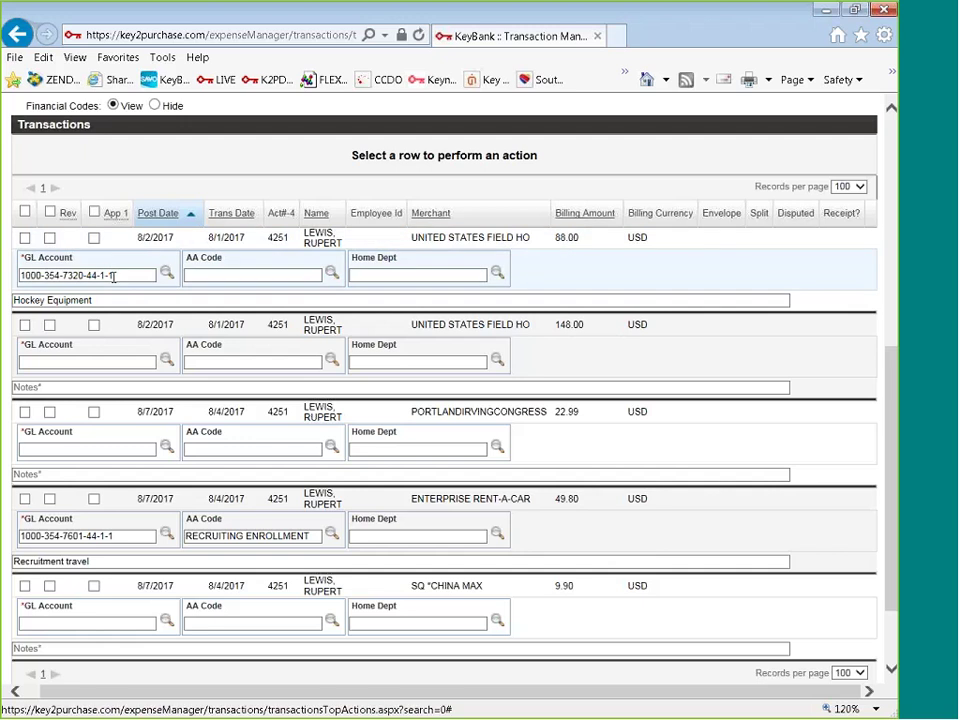
pyautogui.click(166, 274)
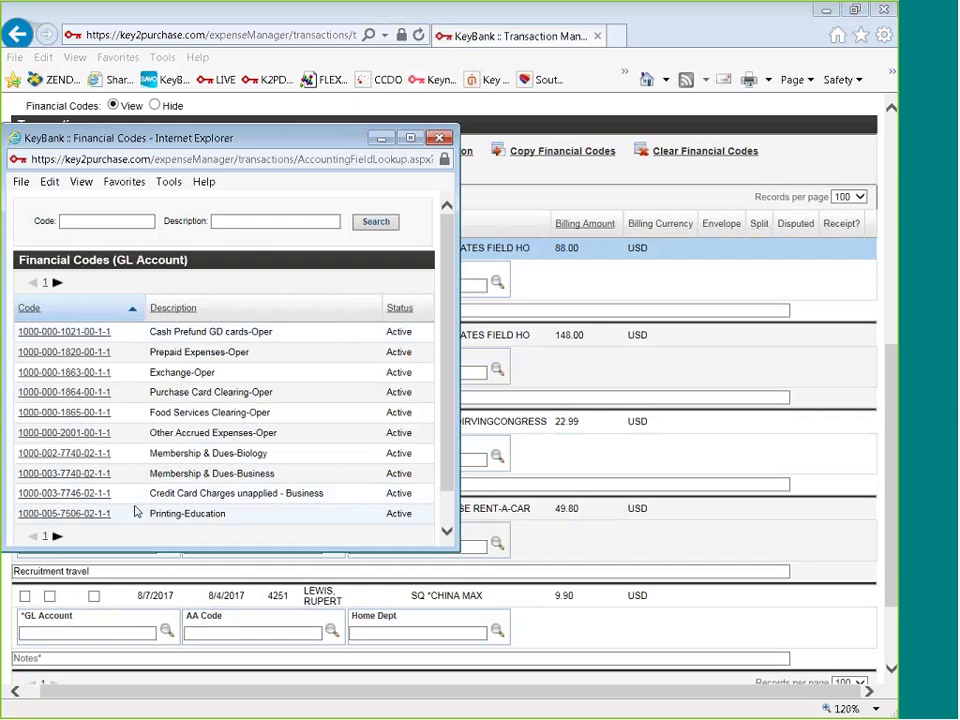
pyautogui.click(96, 373)
pyautogui.click(79, 222)
pyautogui.write('002-774')
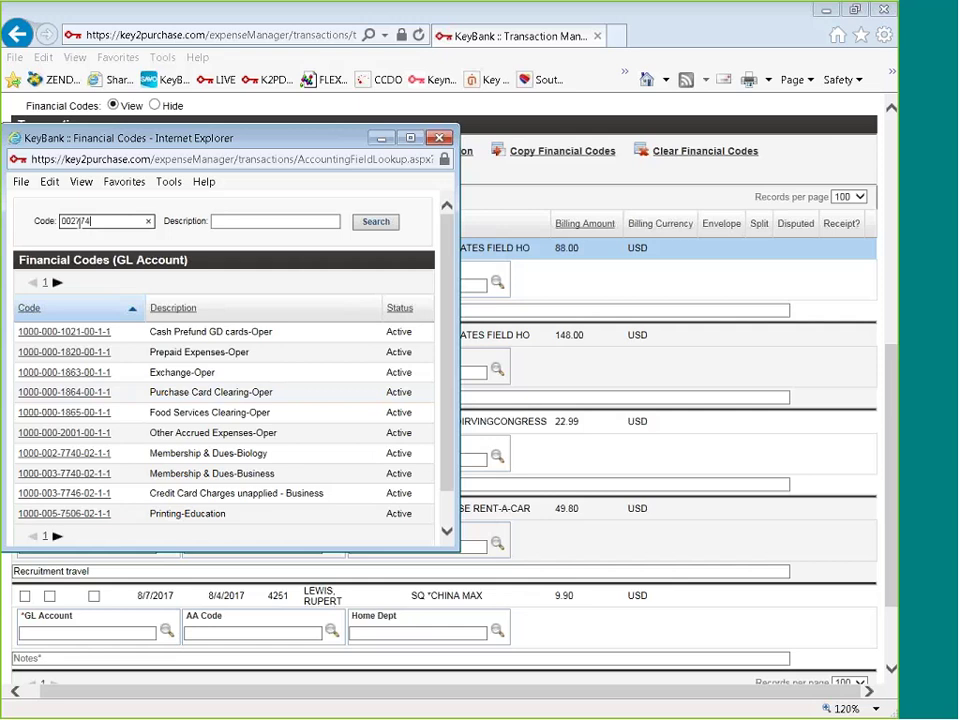
pyautogui.write('0')
pyautogui.press('Return')
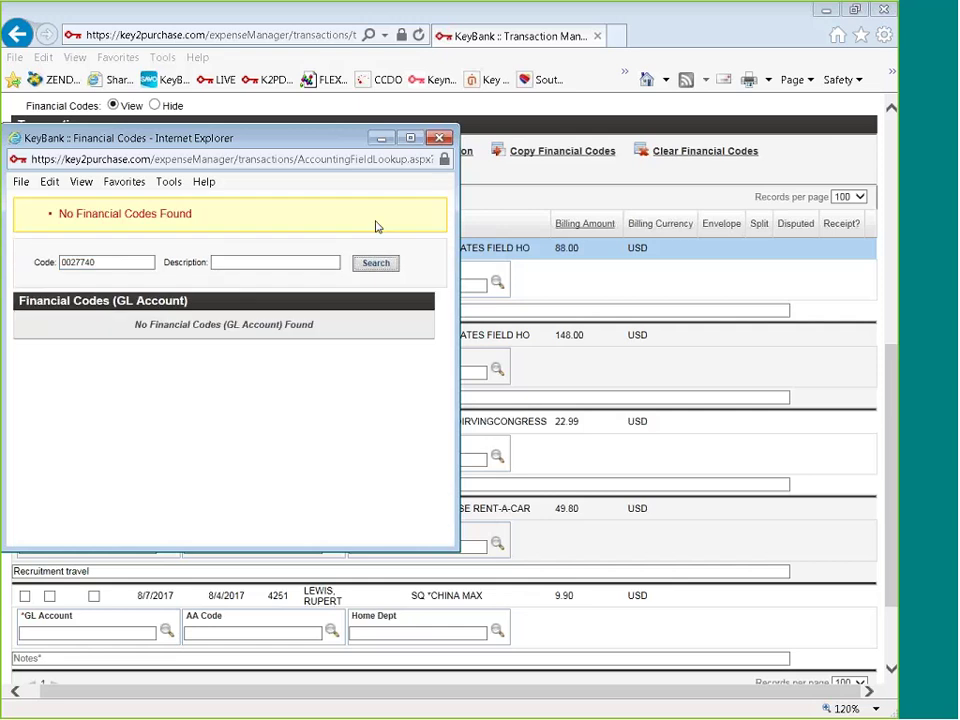
# Search the GL Account codes for 002 7740 and for 002-7740, and close the lookup without choosing a code.
pyautogui.click(74, 262)
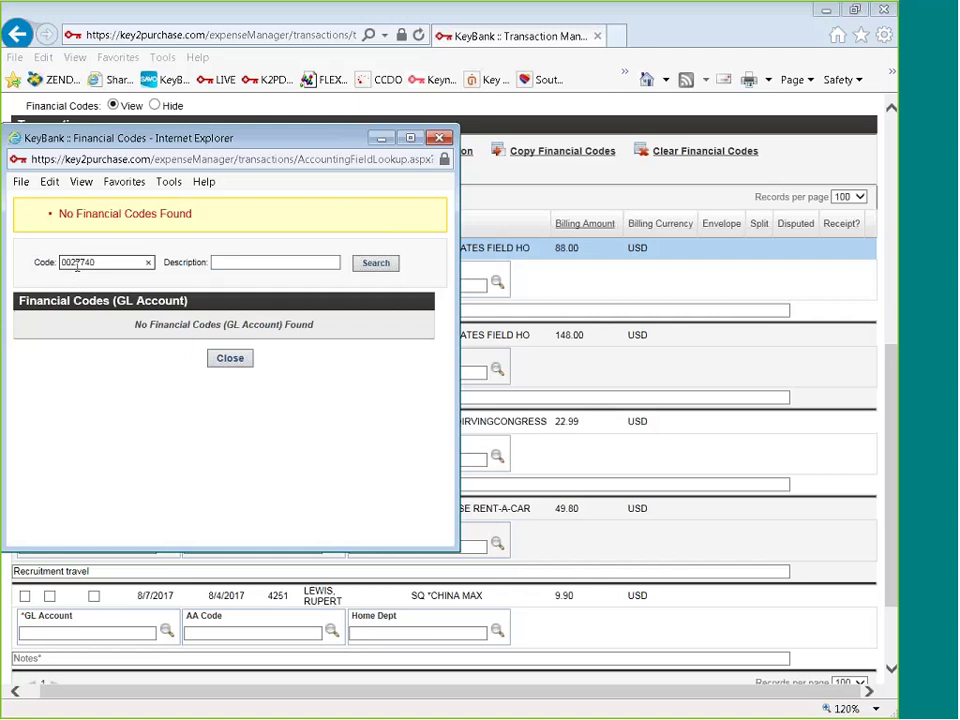
pyautogui.click(378, 264)
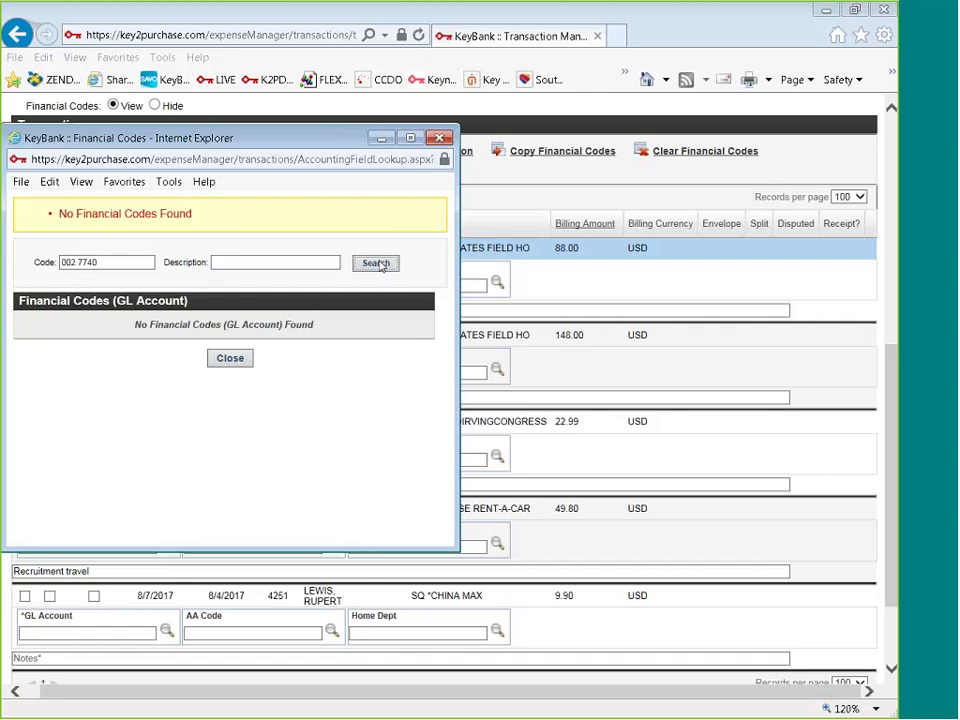
pyautogui.click(77, 263)
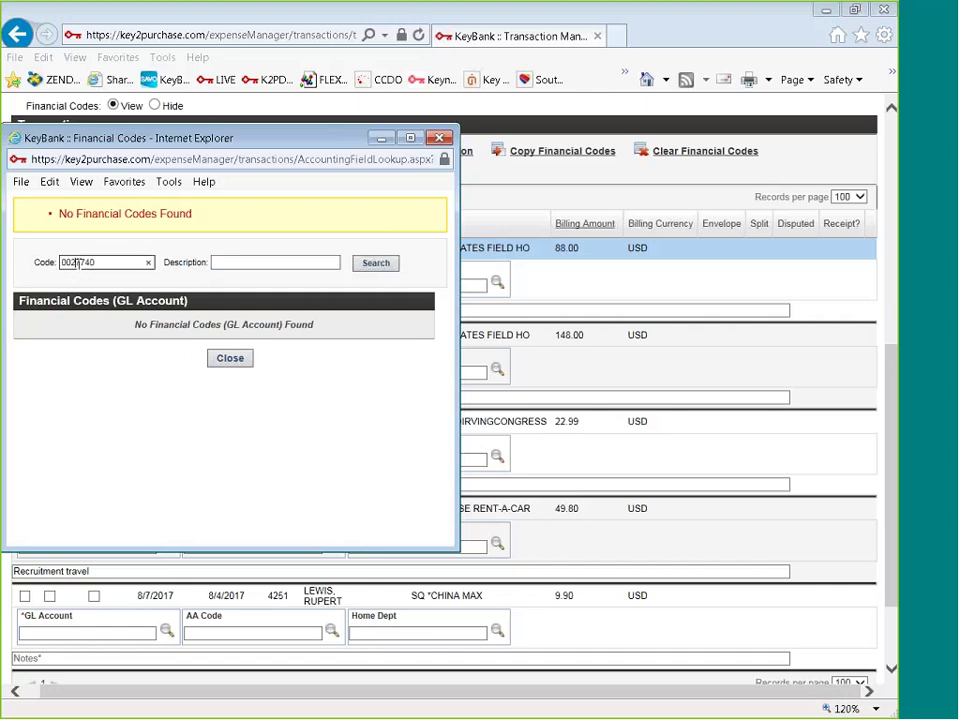
pyautogui.write('-')
pyautogui.click(377, 265)
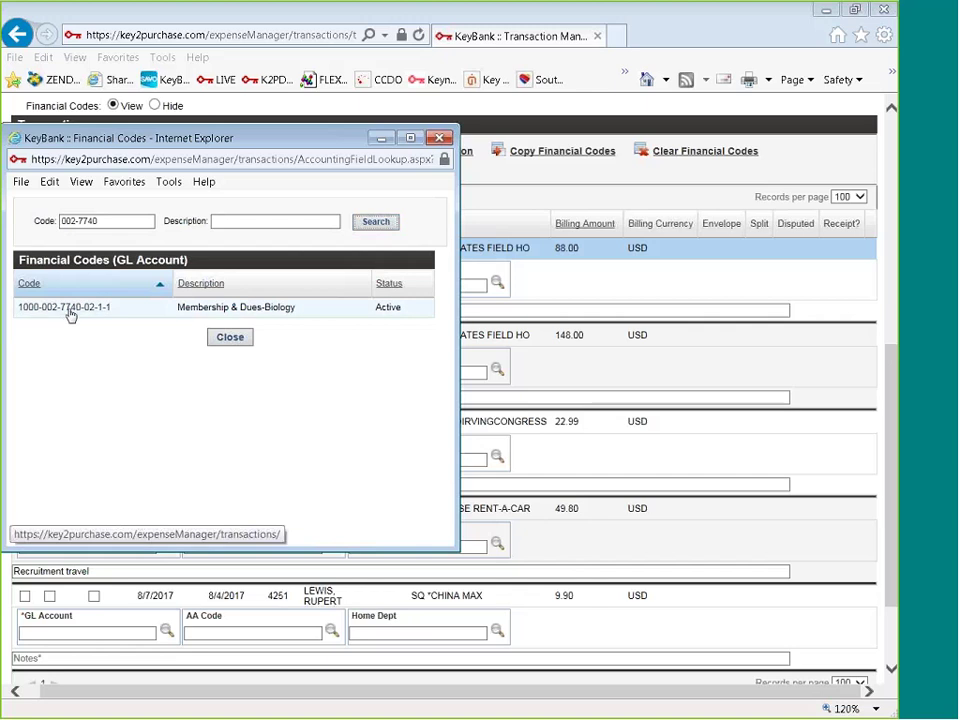
pyautogui.click(249, 337)
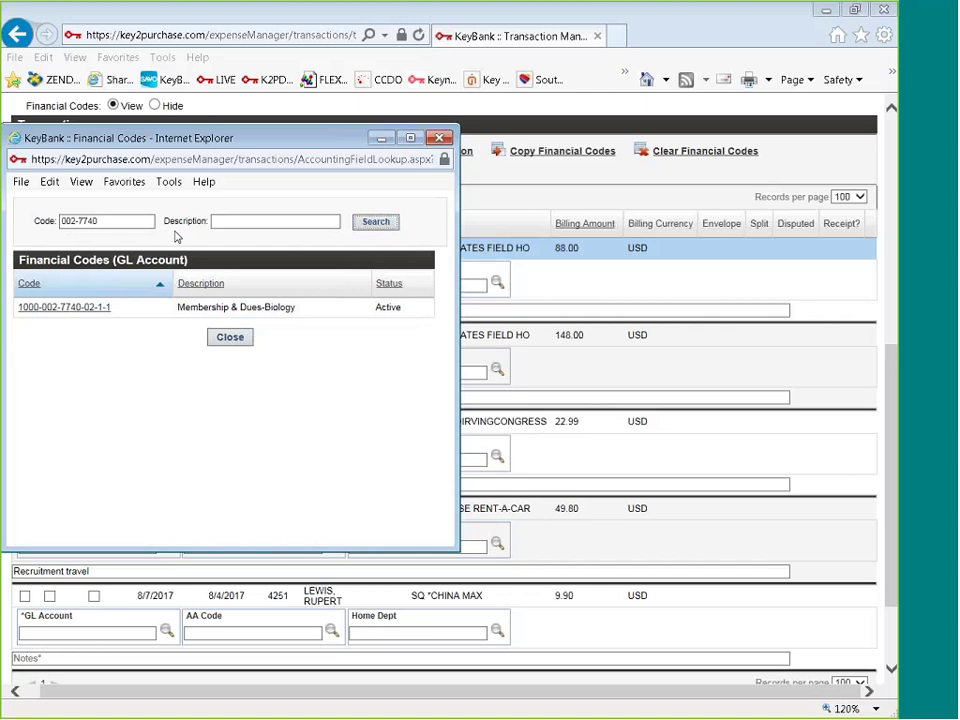
pyautogui.click(236, 220)
pyautogui.click(230, 337)
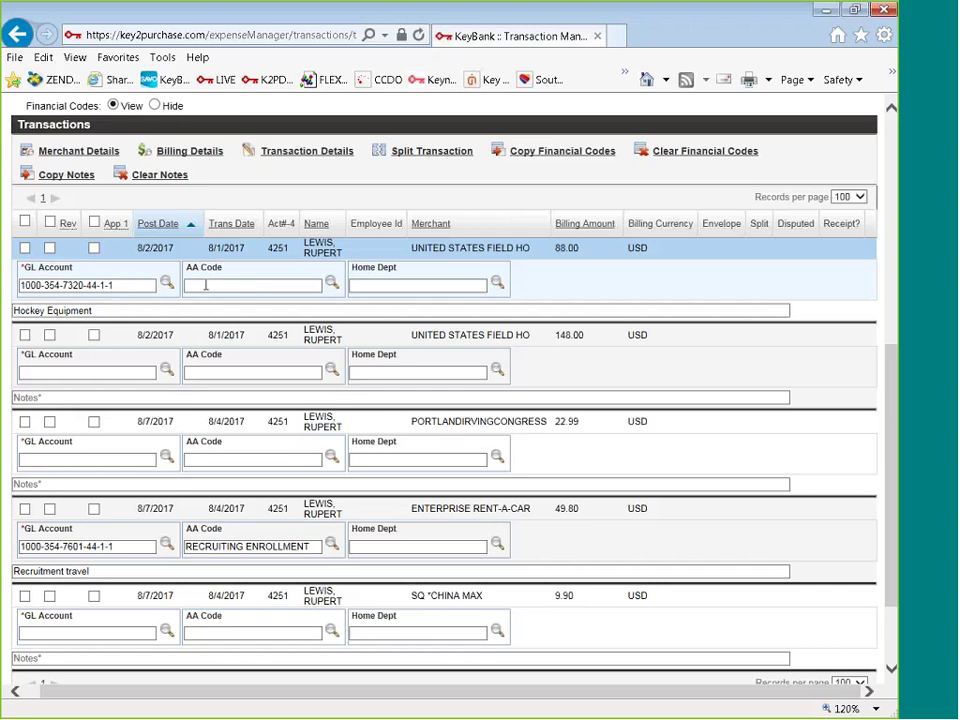
# Review the available AA codes for the 88.00 transaction, close the lookup without choosing one, and inspect the AA Code and Notes fields.
pyautogui.click(332, 284)
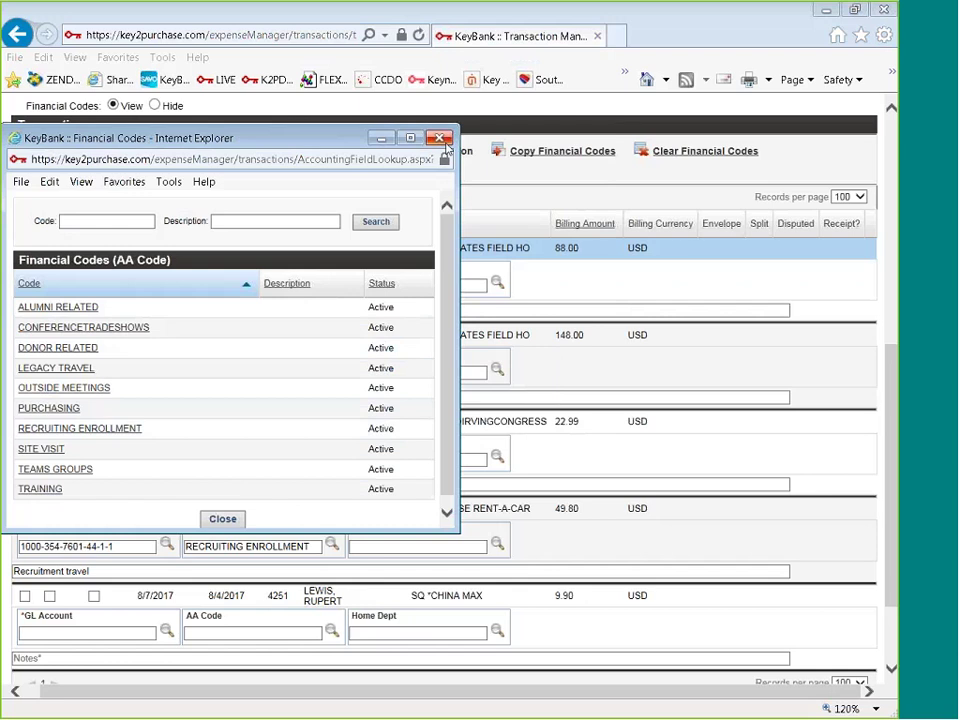
pyautogui.click(440, 138)
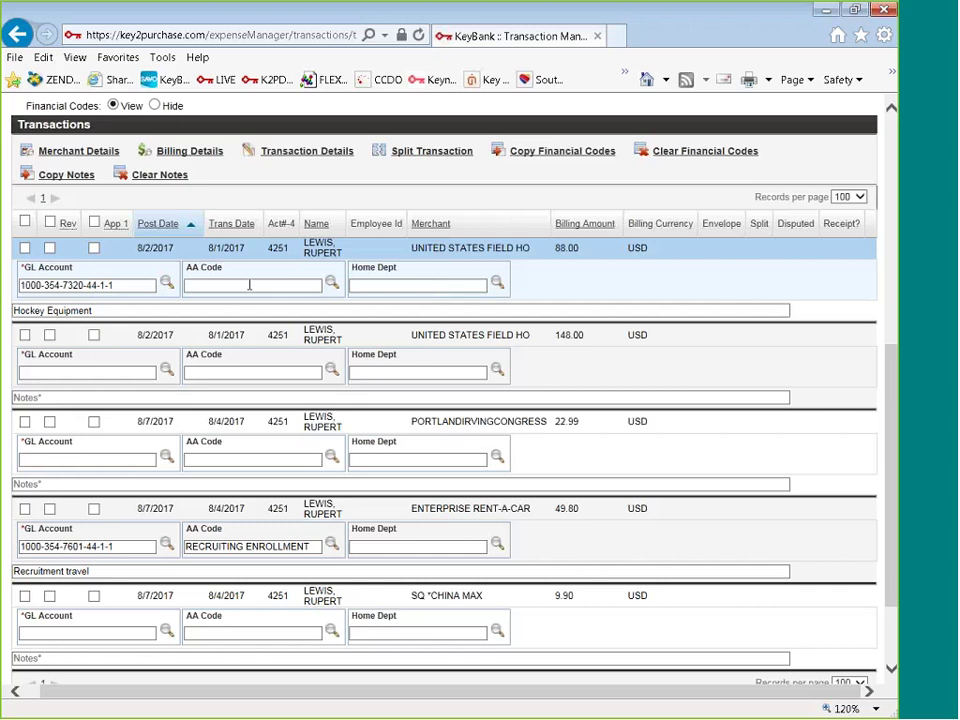
pyautogui.click(250, 285)
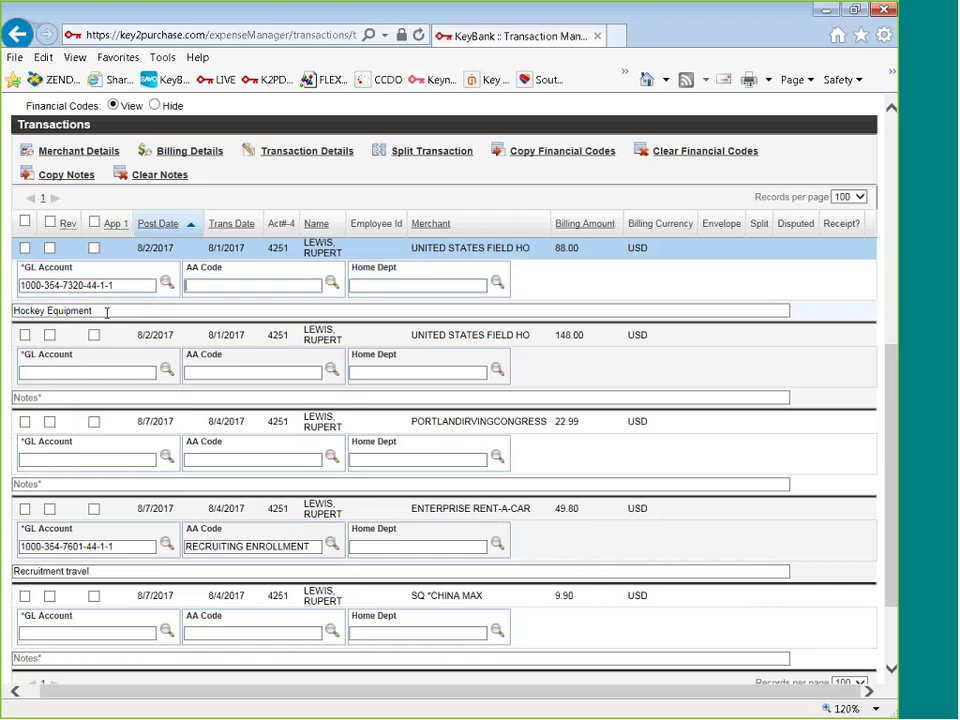
pyautogui.click(47, 397)
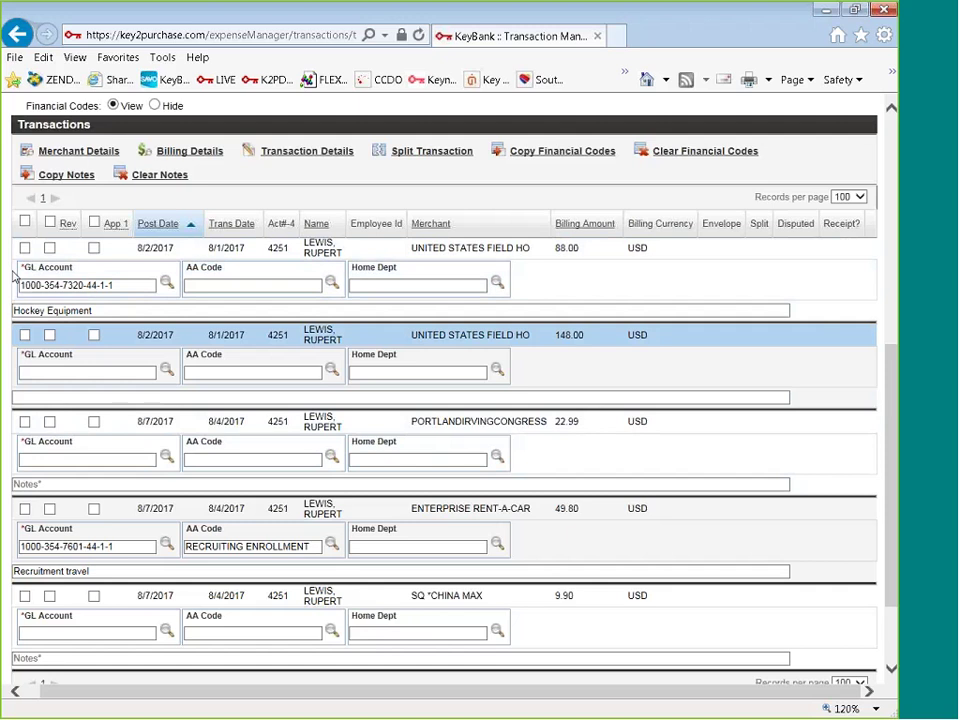
# Open the 88.00 Hockey Equipment transaction for splitting and add a second split line.
pyautogui.click(105, 311)
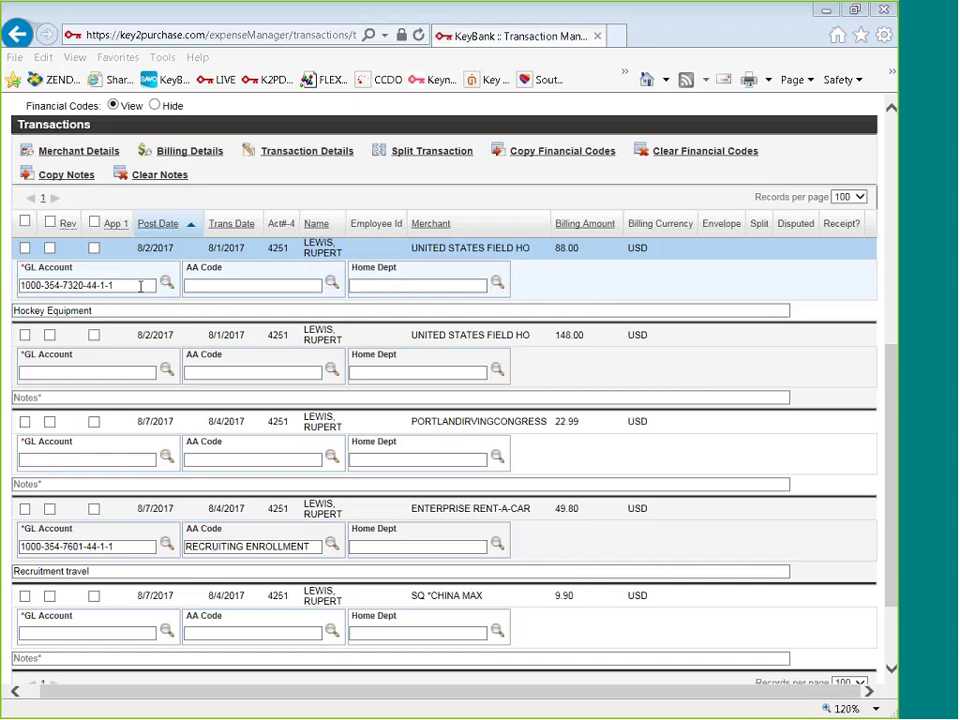
pyautogui.click(419, 159)
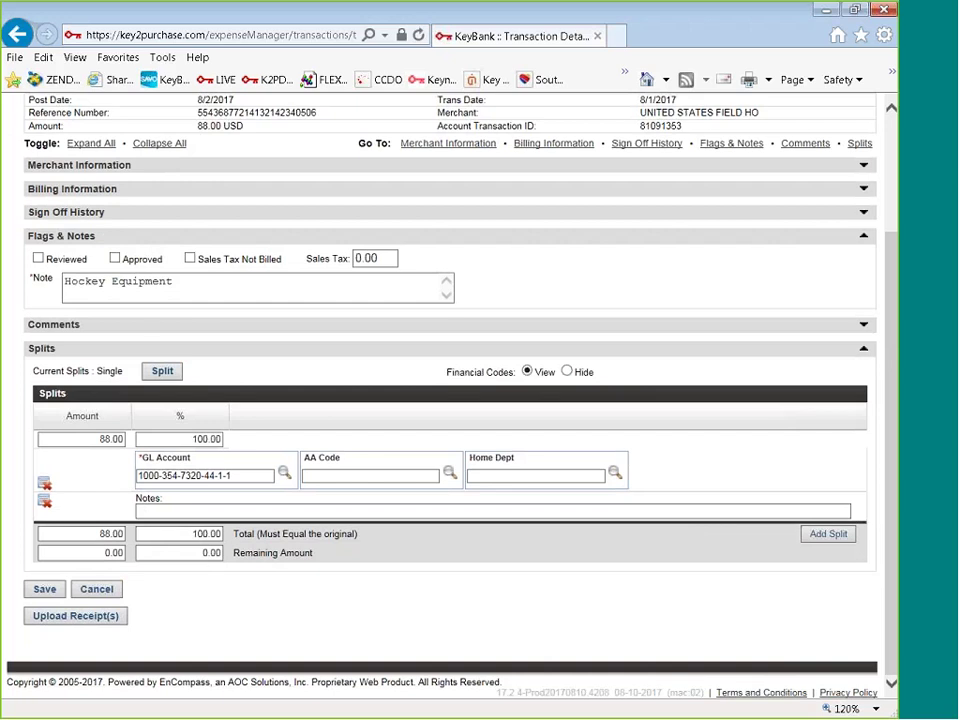
pyautogui.click(95, 438)
pyautogui.click(829, 535)
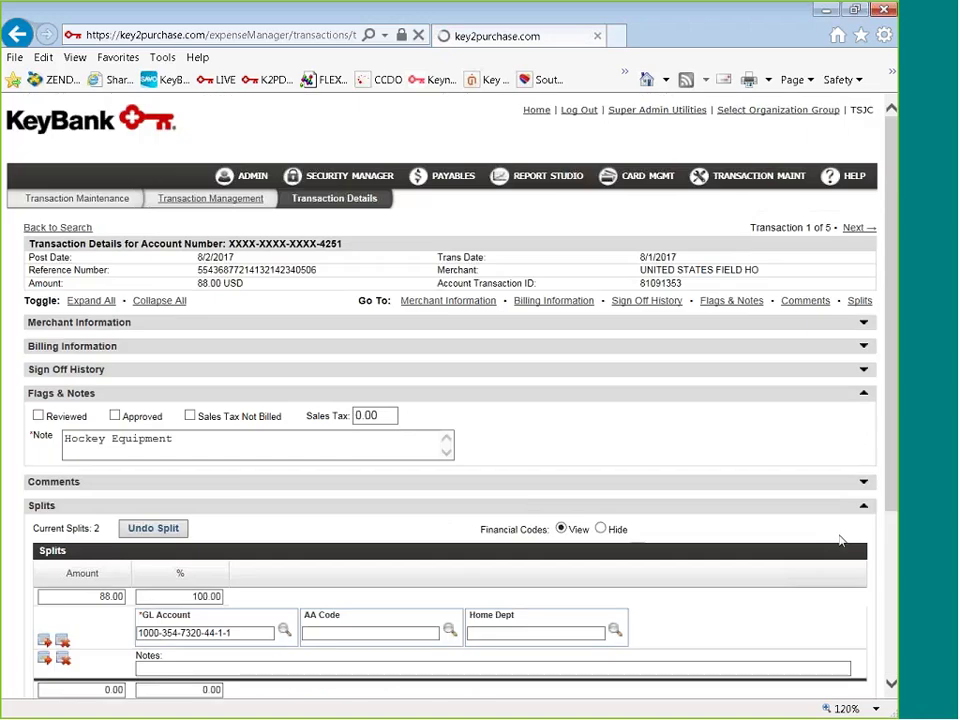
pyautogui.scroll(-2, 759, 514)
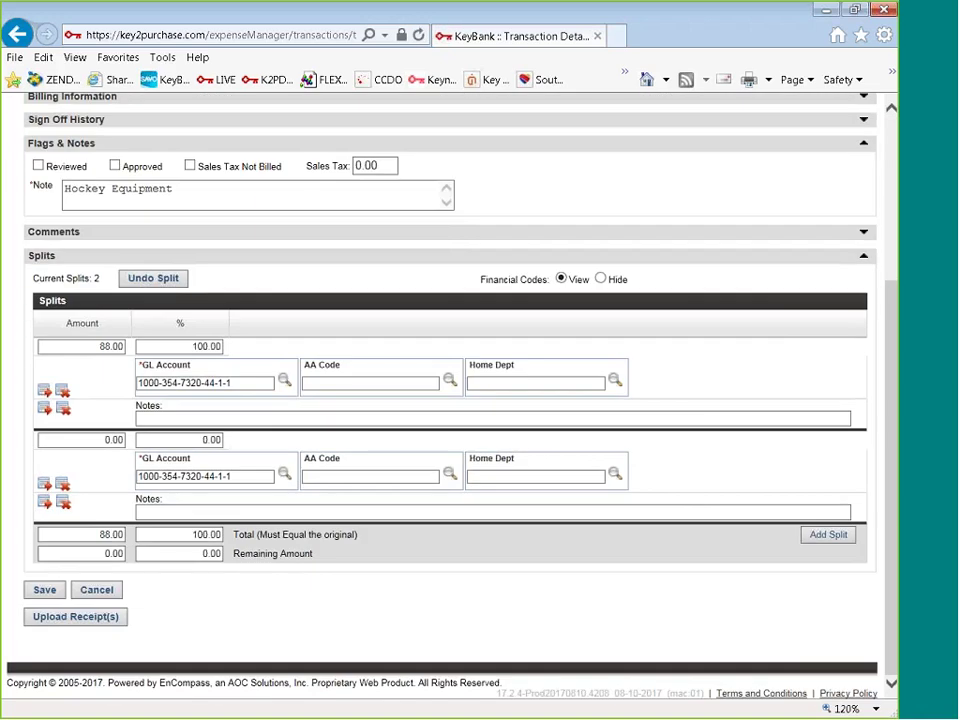
# Set both split lines of the 88.00 transaction to 50 percent each.
pyautogui.click(189, 346)
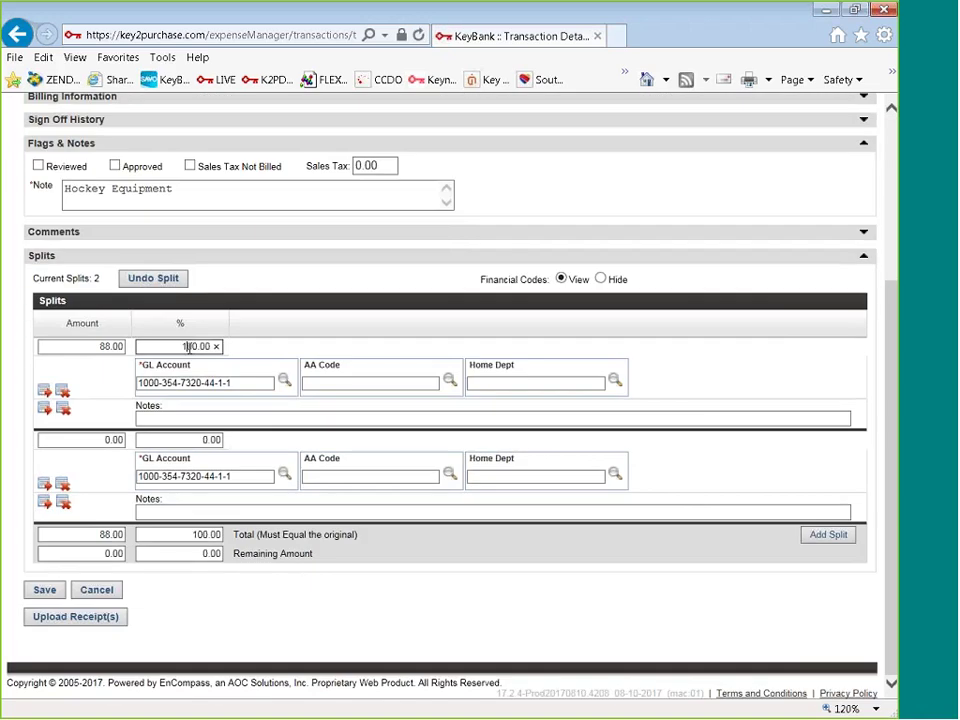
pyautogui.moveTo(181, 346); pyautogui.dragTo(213, 348)
pyautogui.write('50')
pyautogui.press('Tab')
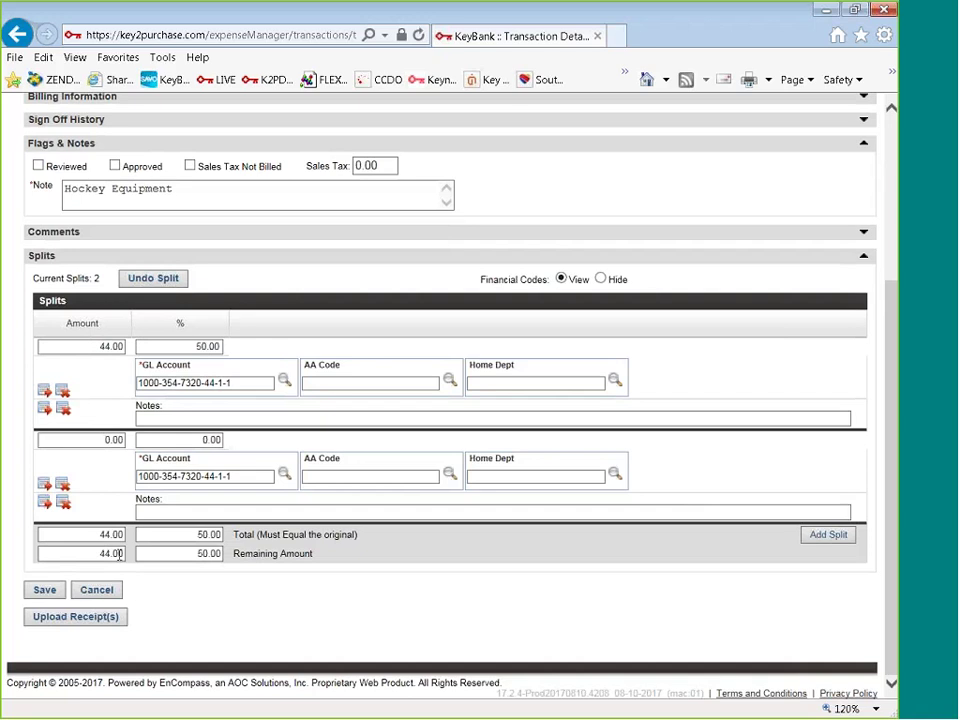
pyautogui.click(193, 440)
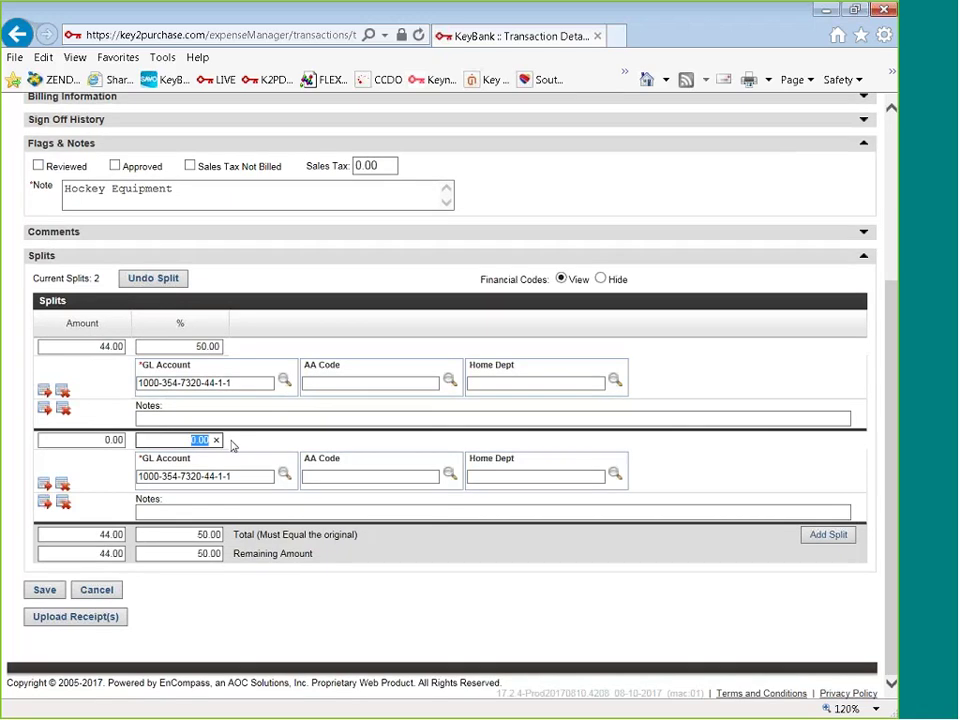
pyautogui.write('50')
pyautogui.click(238, 513)
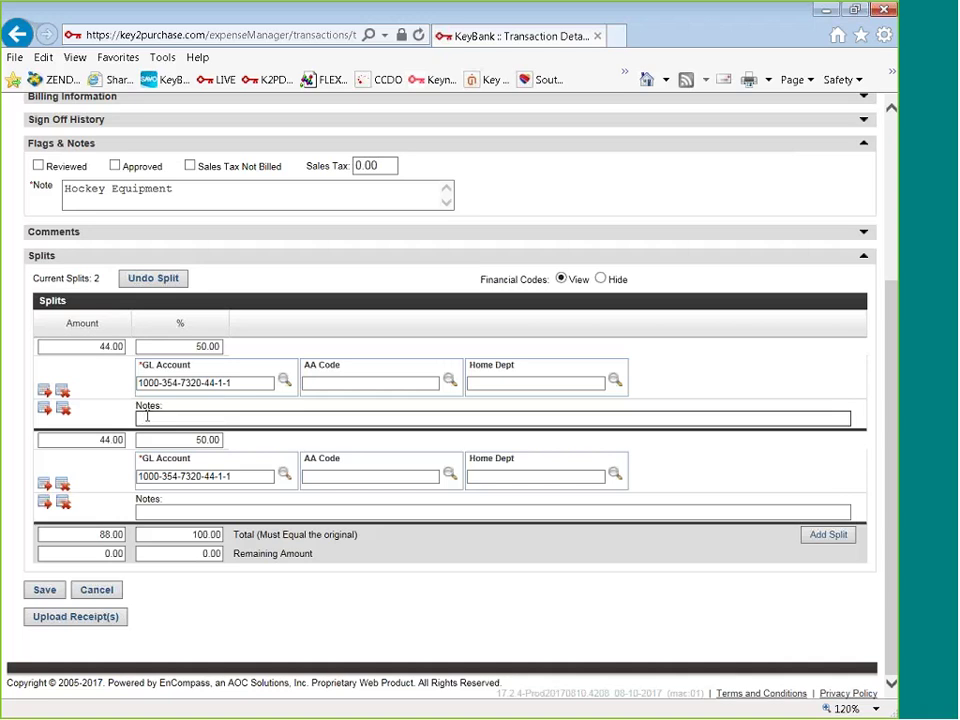
pyautogui.click(285, 475)
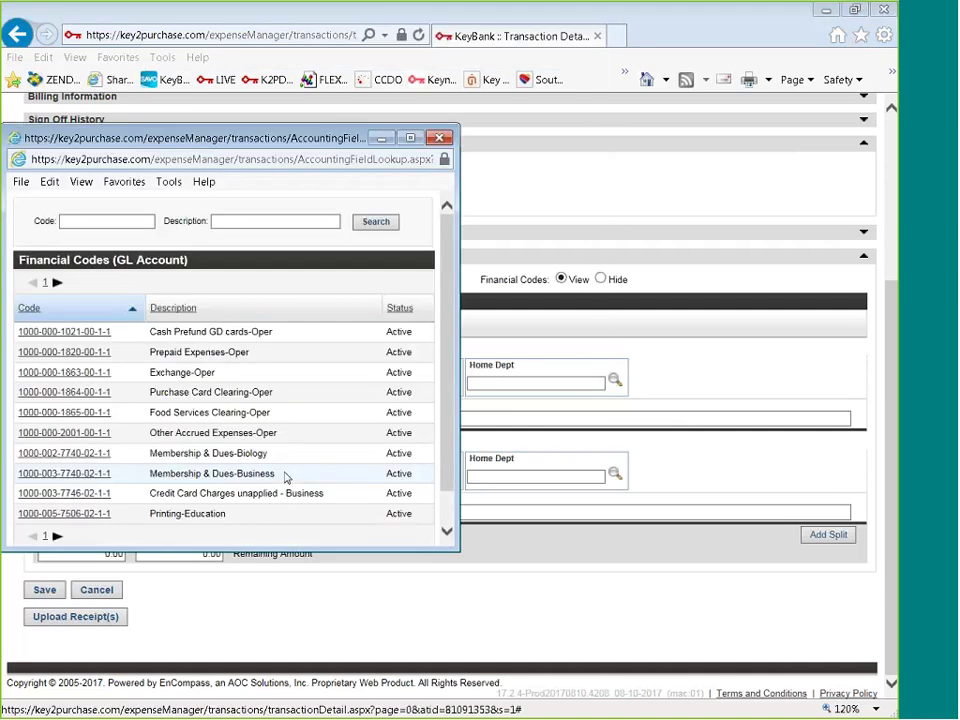
pyautogui.click(66, 433)
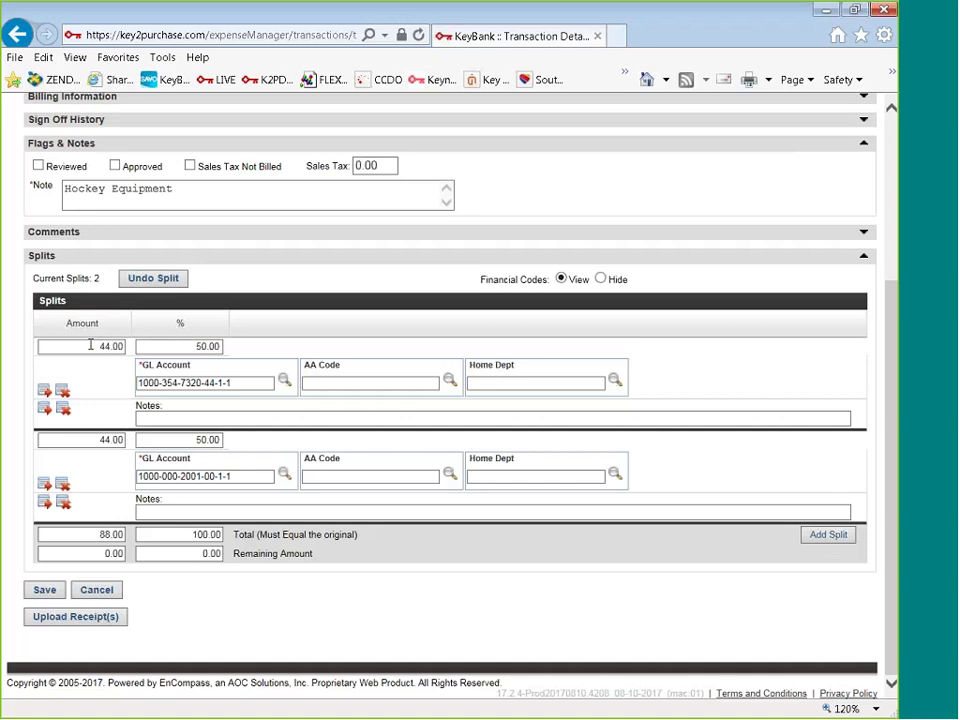
pyautogui.click(153, 279)
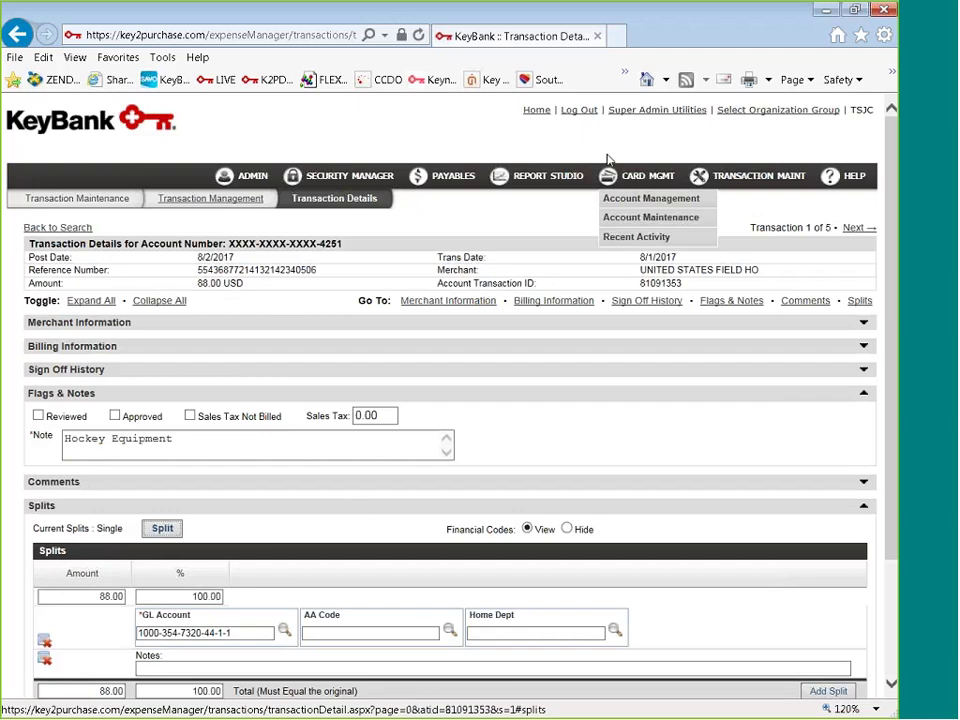
# Search Transaction Management for transactions whose Last Name starts with the opening letters of the cardholder's last name.
pyautogui.moveTo(770, 170)
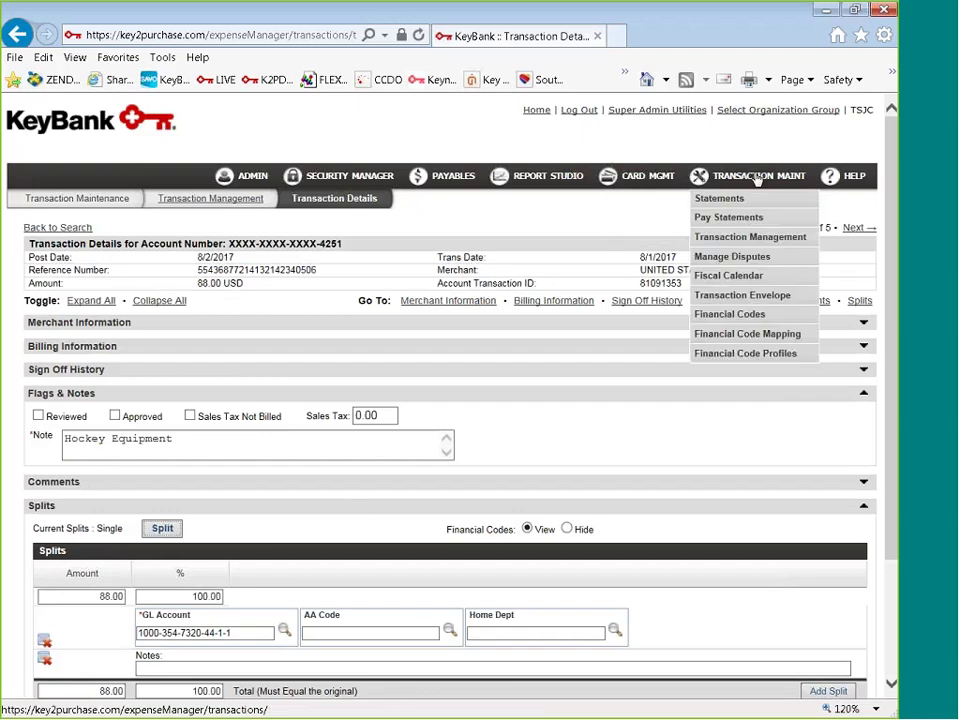
pyautogui.click(757, 240)
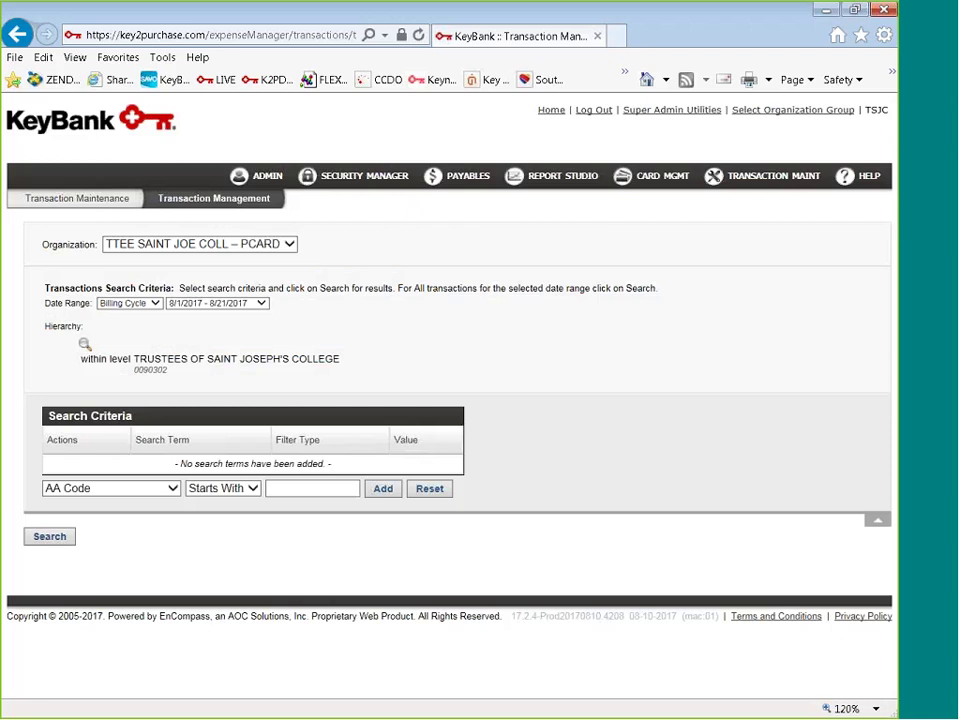
pyautogui.click(172, 488)
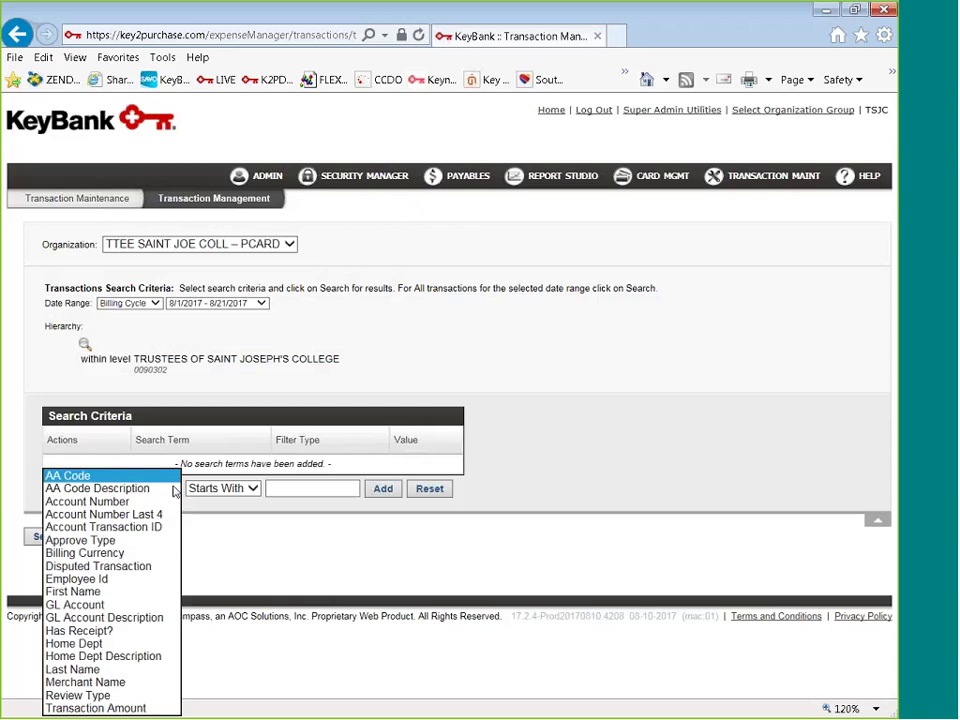
pyautogui.click(72, 669)
pyautogui.click(299, 492)
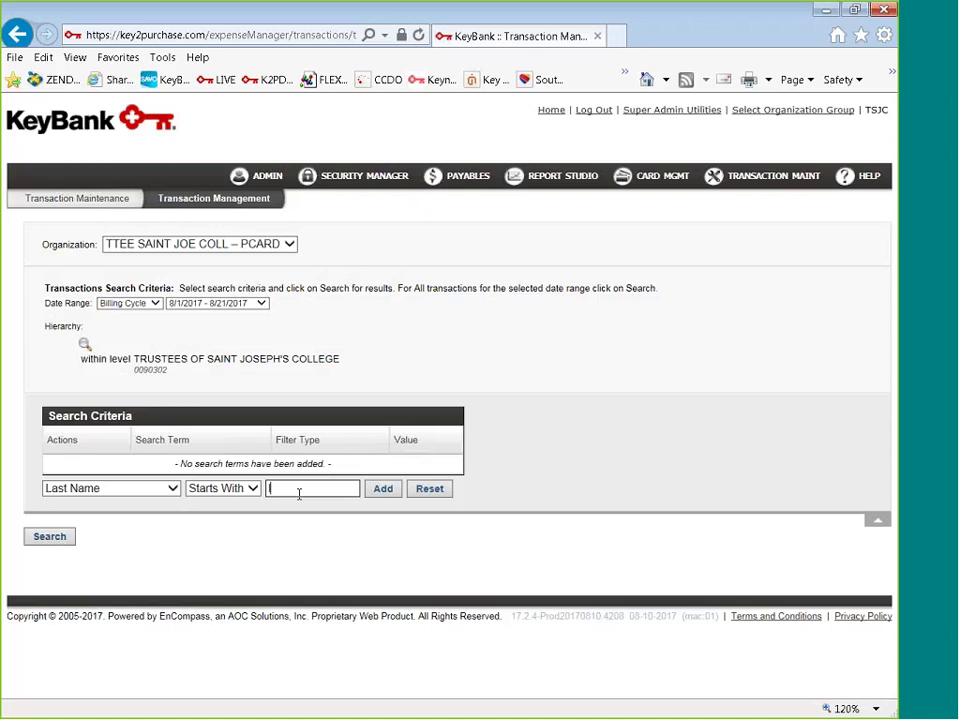
pyautogui.write('lew')
pyautogui.click(382, 490)
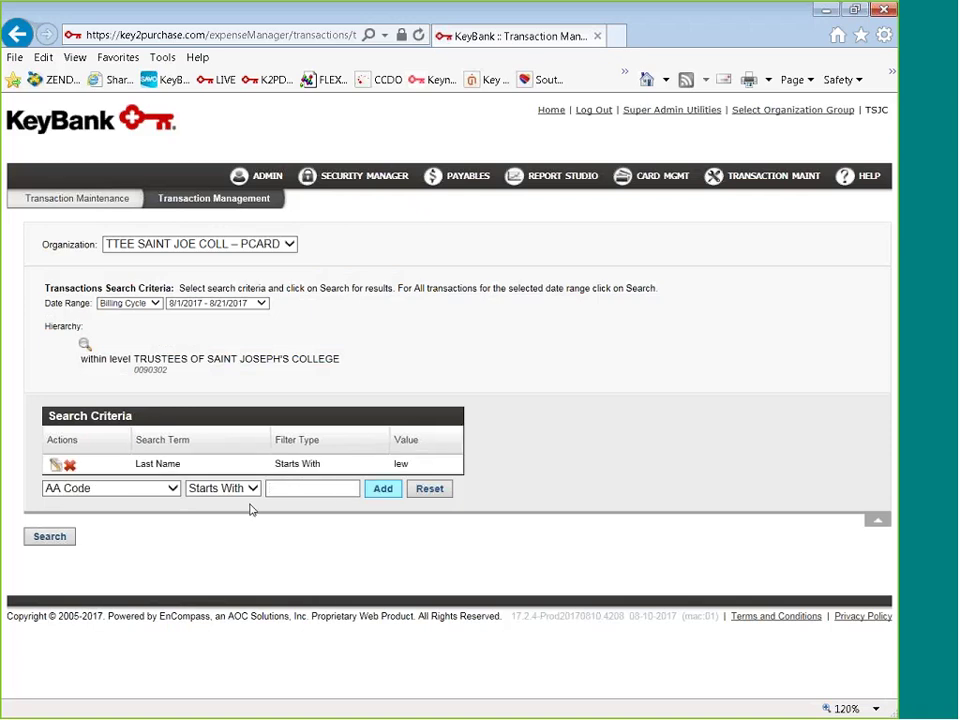
pyautogui.click(45, 545)
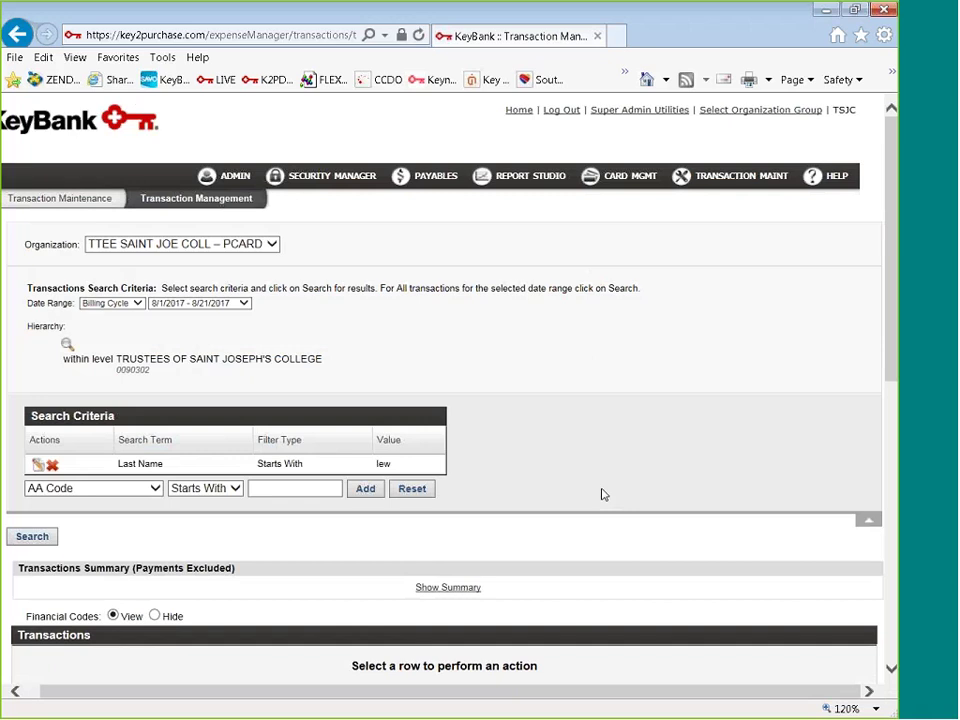
# Open the GL Account lookup for the 49.80 Enterprise Rent-A-Car transaction and search its codes for 354-7601.
pyautogui.moveTo(890, 338); pyautogui.dragTo(893, 574)
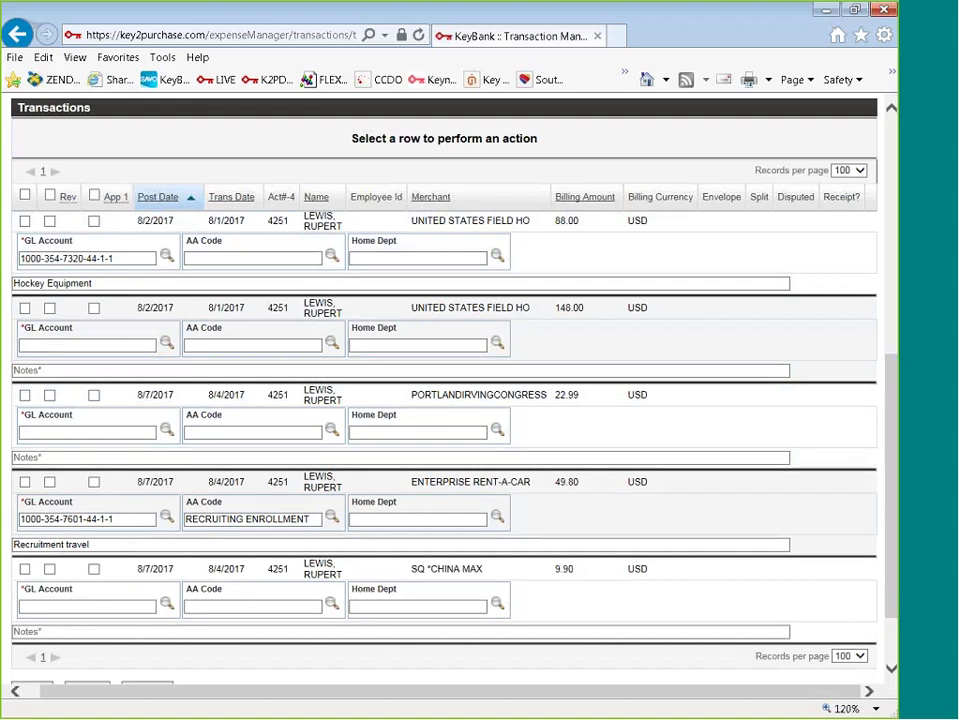
pyautogui.click(166, 518)
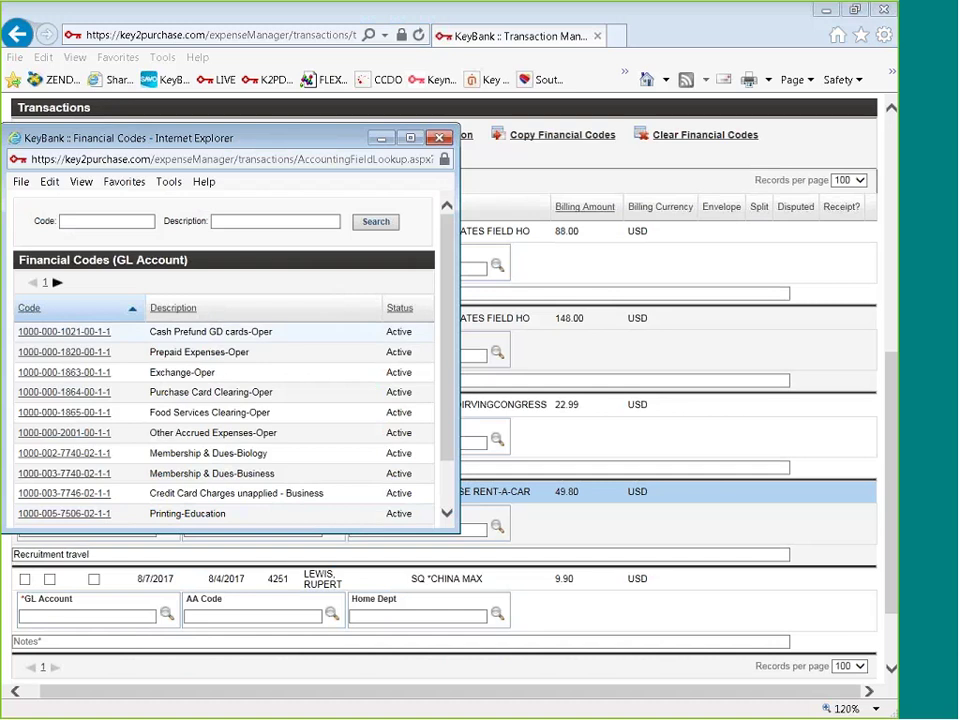
pyautogui.moveTo(257, 139); pyautogui.dragTo(405, 95)
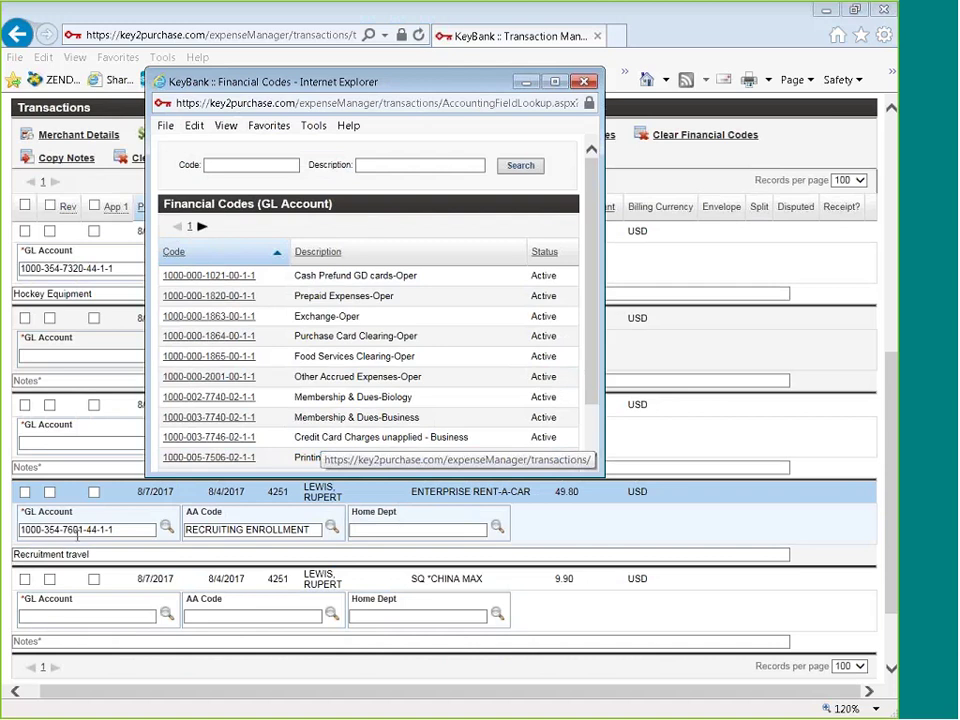
pyautogui.click(238, 162)
pyautogui.write('3')
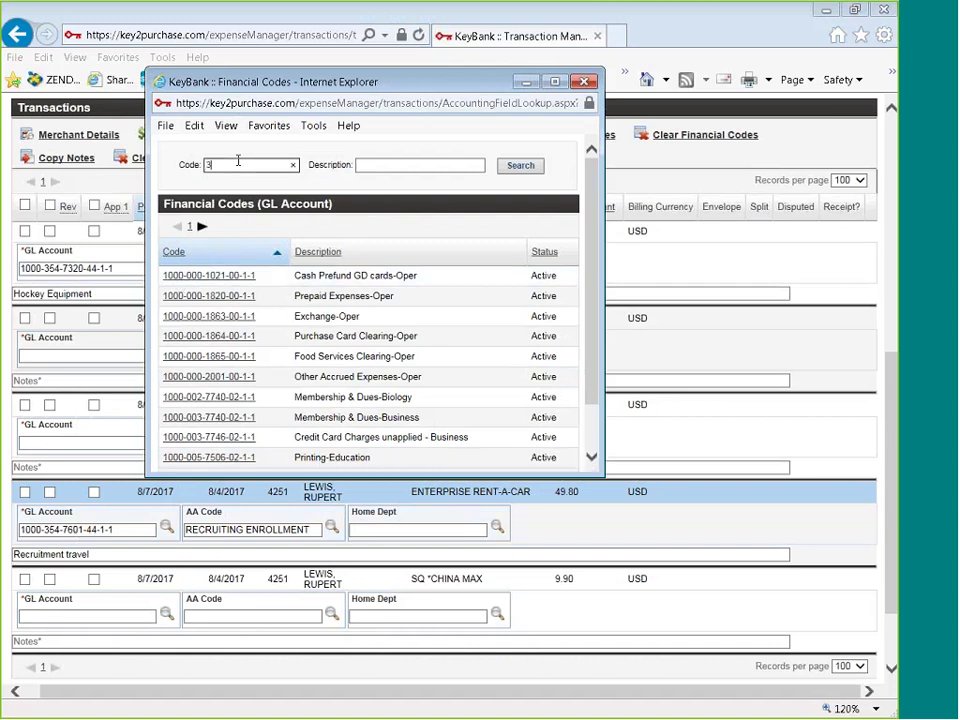
pyautogui.write('54-7601')
pyautogui.press('Return')
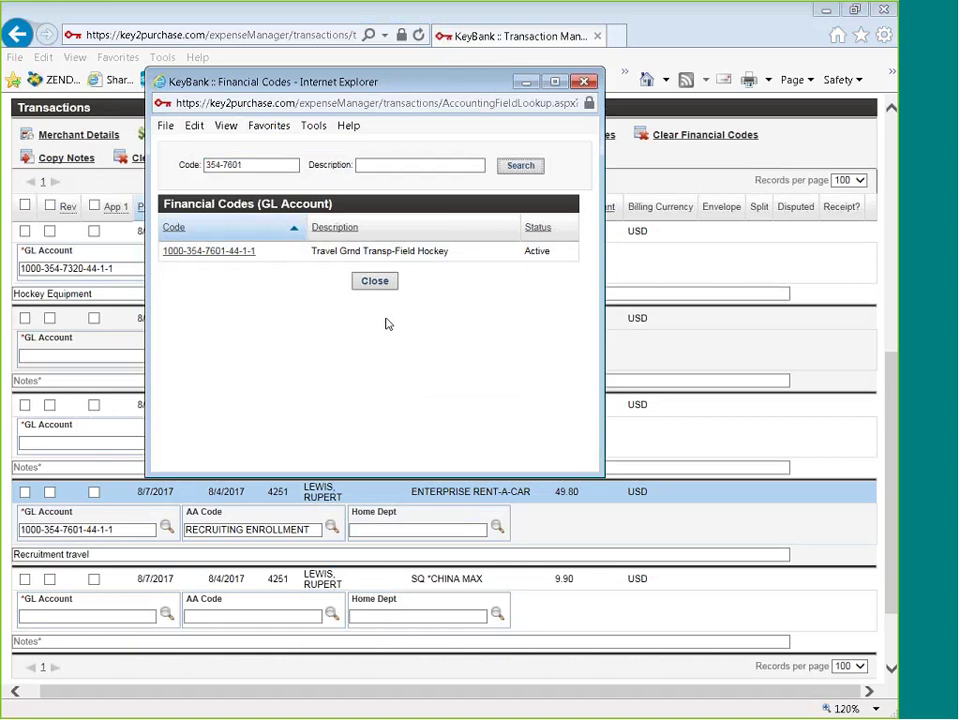
# Search the GL Account codes by the description field hockey instead, and close the lookup without choosing a code.
pyautogui.click(378, 164)
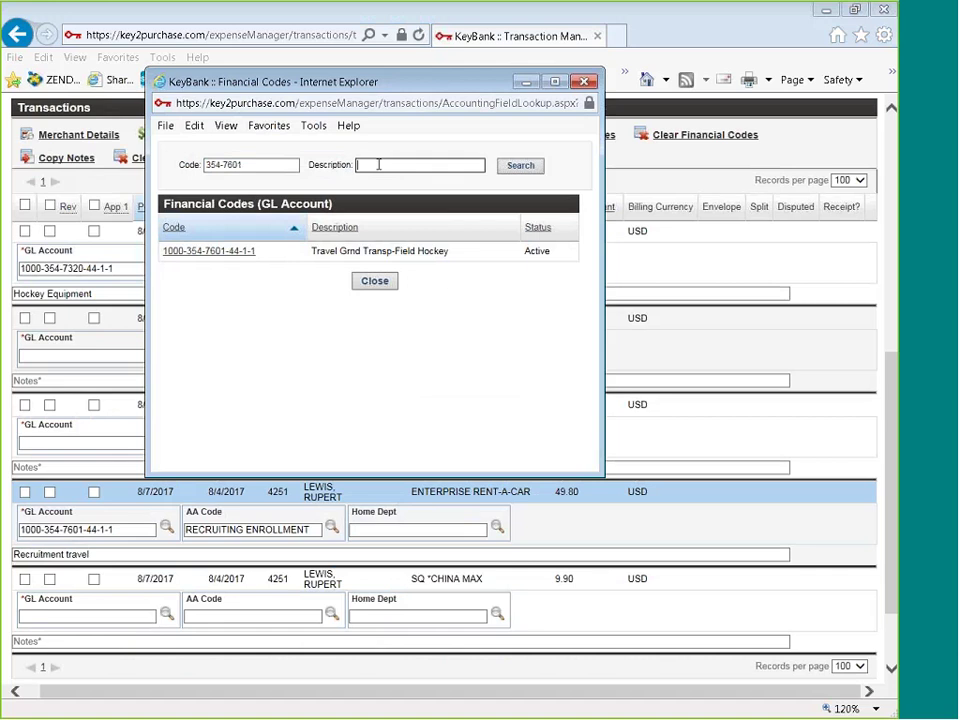
pyautogui.hotkey('shift', 'Tab')
pyautogui.press('BackSpace')
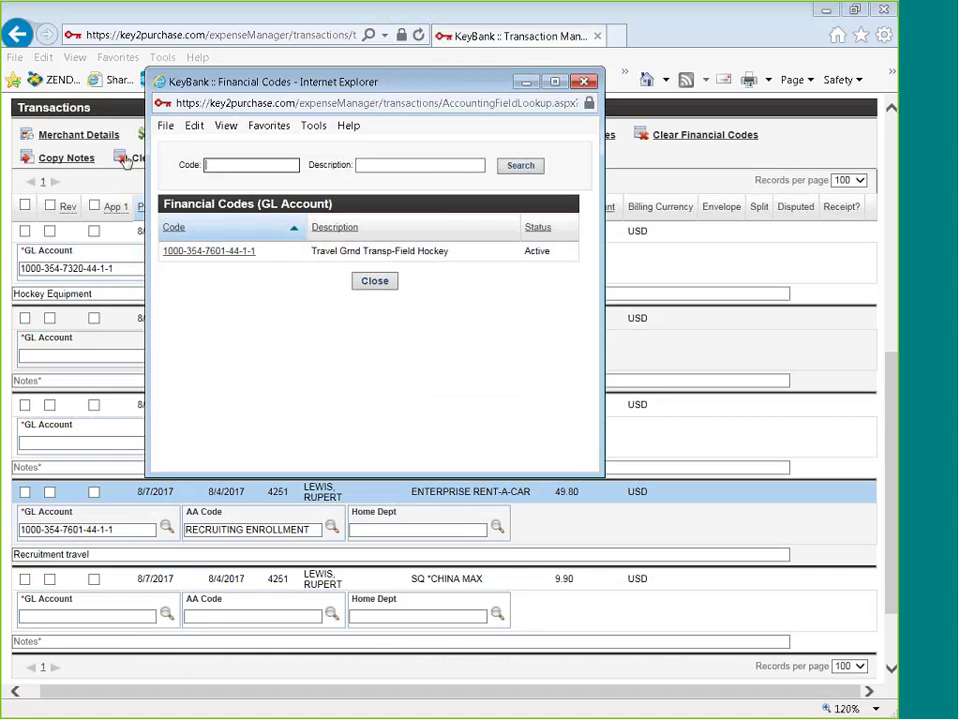
pyautogui.click(370, 166)
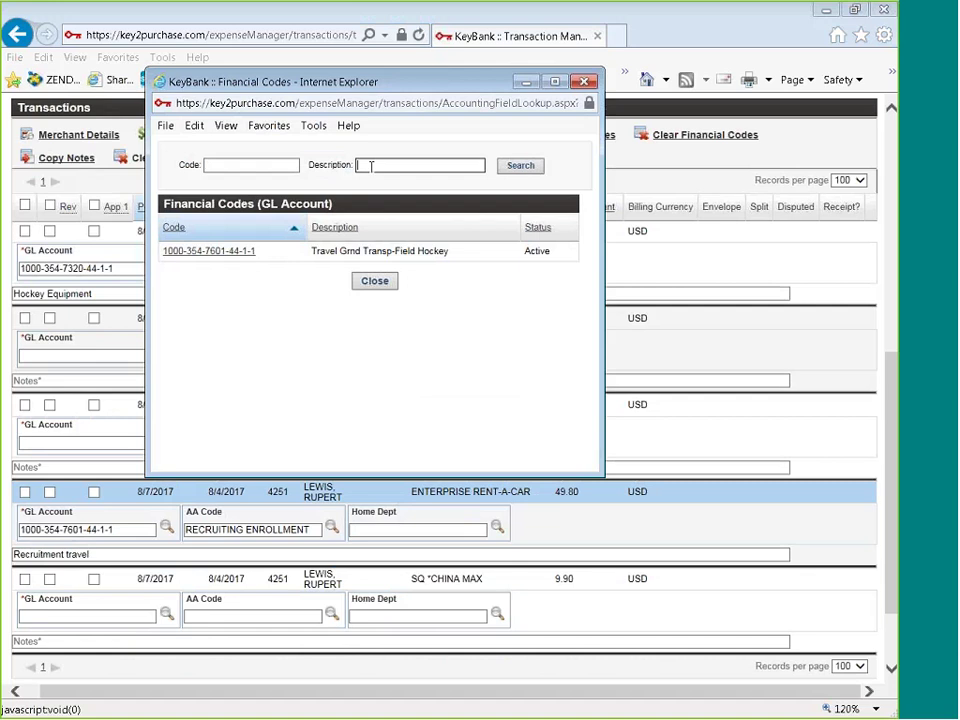
pyautogui.write('t')
pyautogui.write('ield')
pyautogui.write(' hockey')
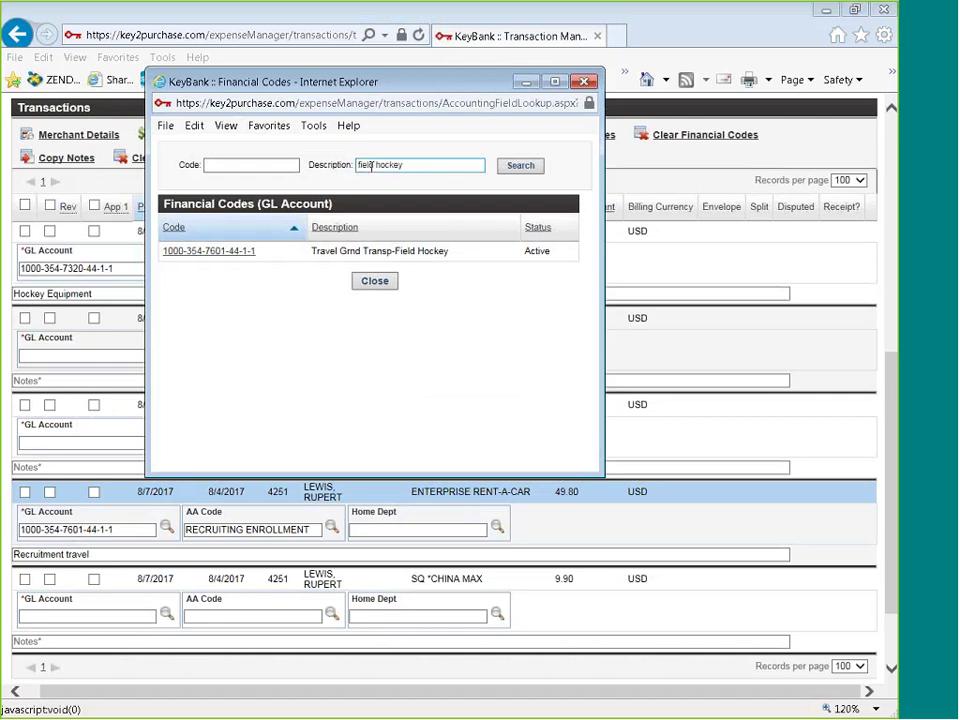
pyautogui.click(528, 168)
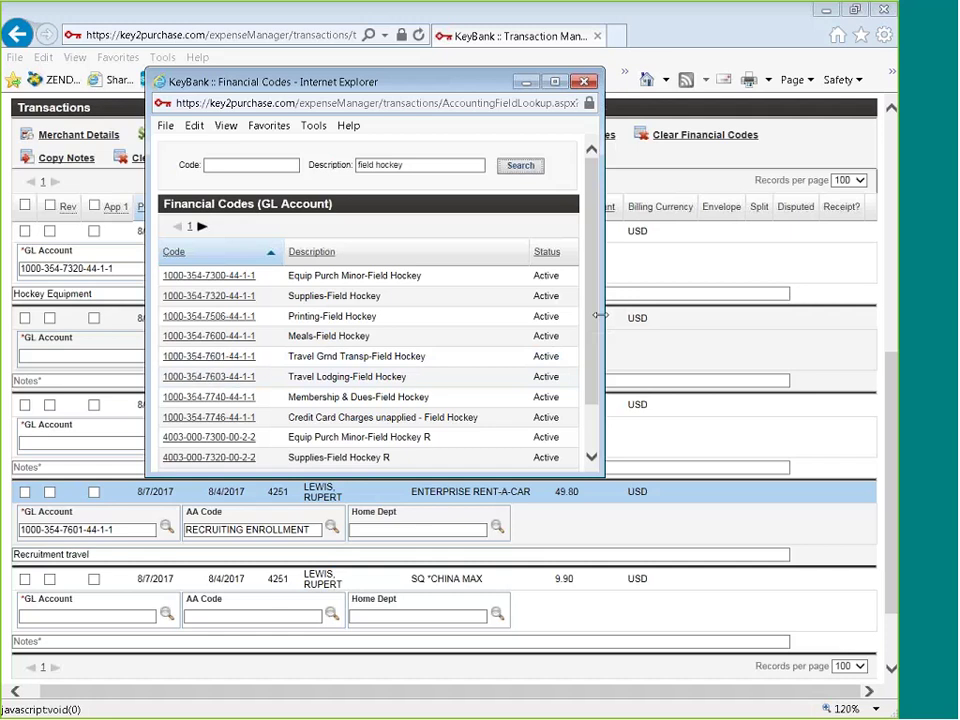
pyautogui.scroll(-1, 420, 370)
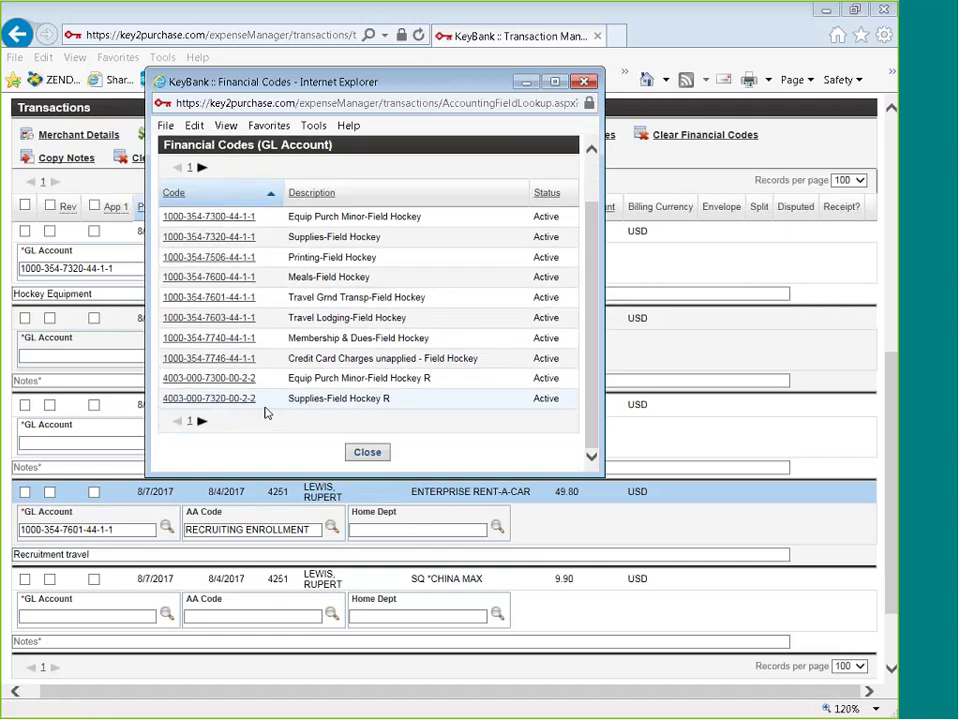
pyautogui.click(364, 451)
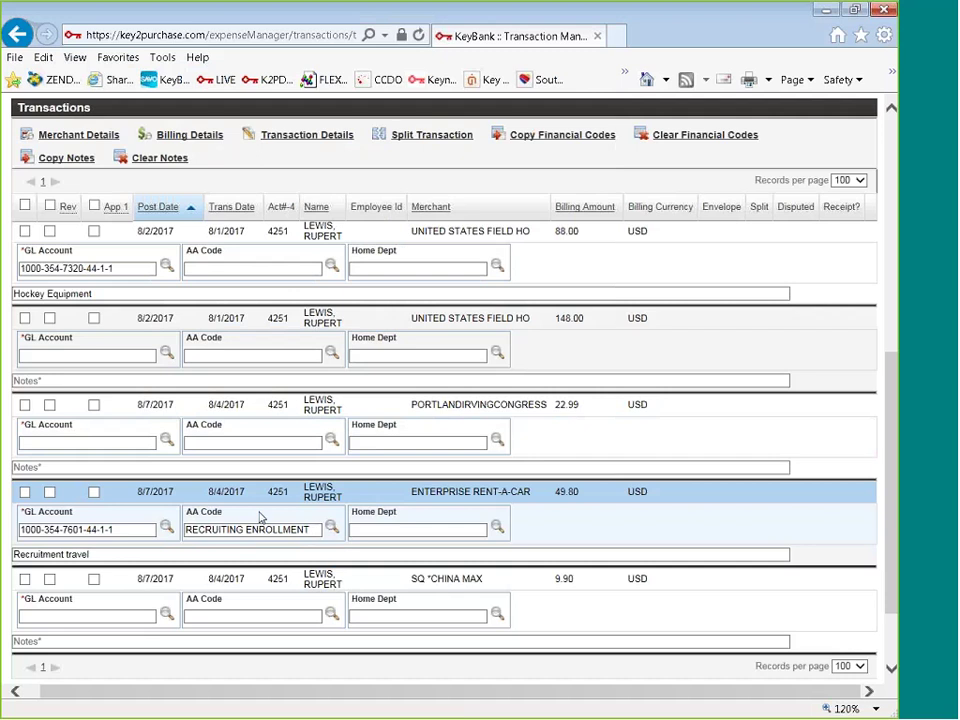
# Review the AA codes for the 49.80 Enterprise Rent-A-Car transaction without choosing one, and open its transaction details.
pyautogui.click(331, 527)
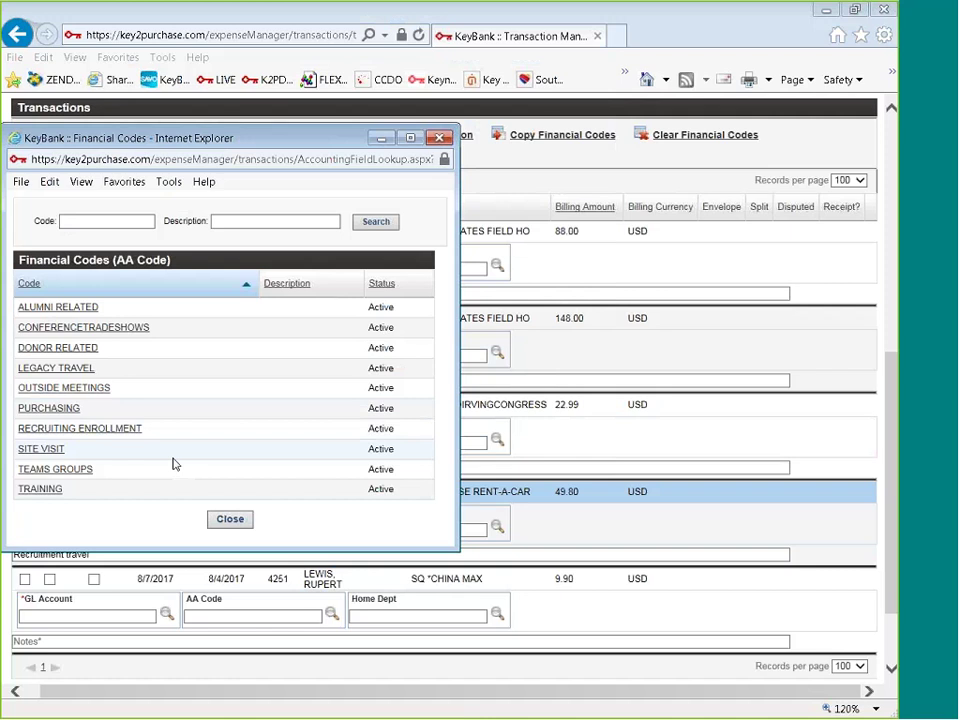
pyautogui.click(229, 519)
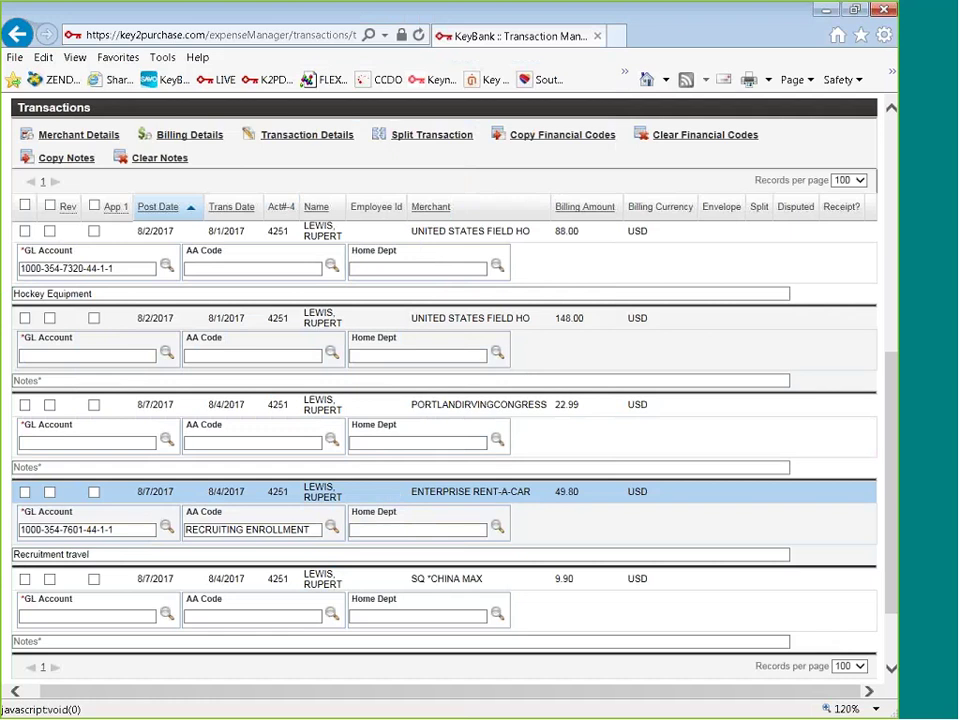
pyautogui.click(322, 135)
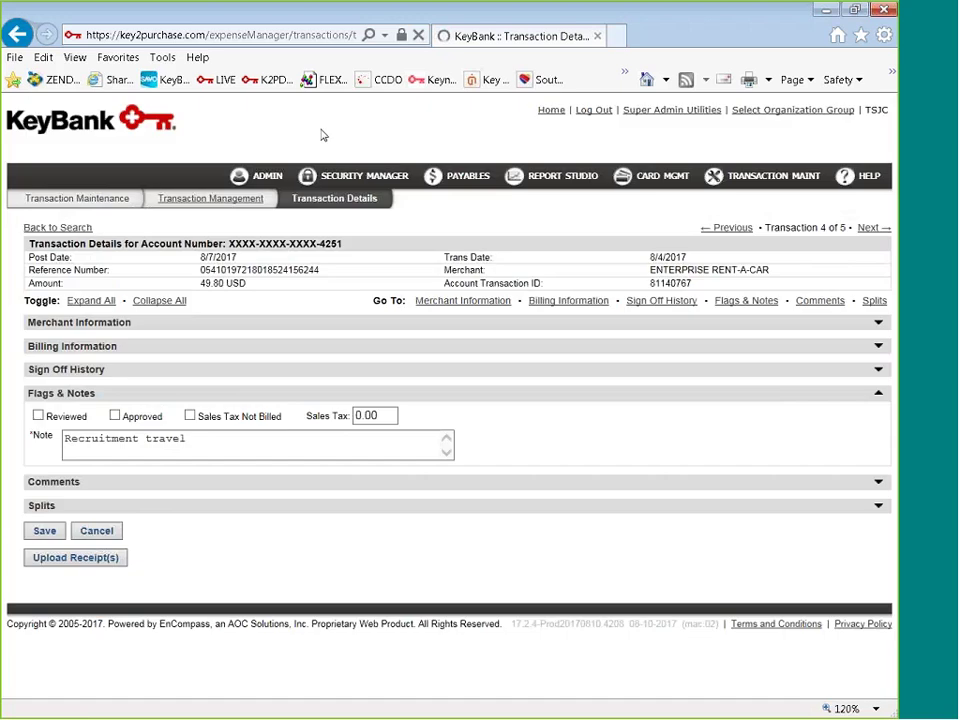
# Start a receipt upload for the 49.80 transaction, search the Desktop for enterprise, and choose the Enterprise Receipt document.
pyautogui.click(90, 562)
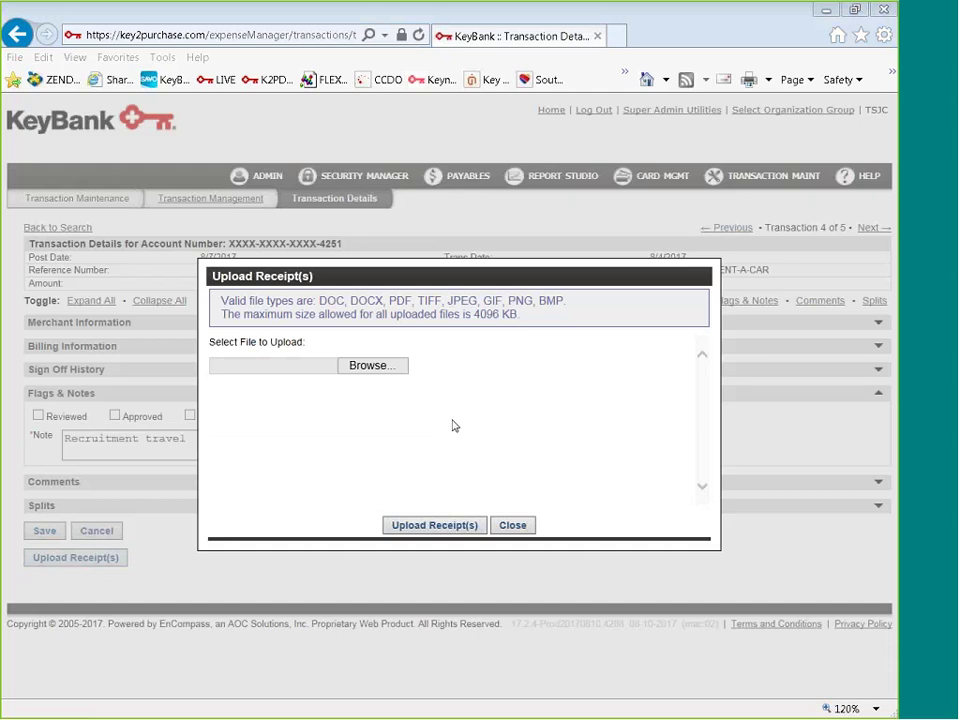
pyautogui.click(372, 365)
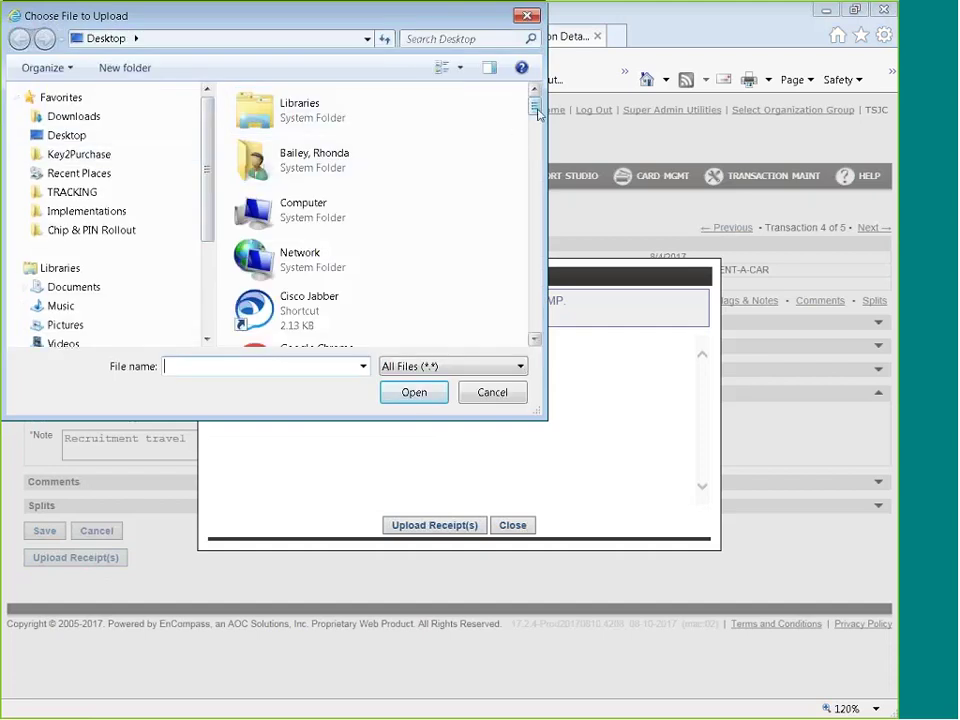
pyautogui.moveTo(536, 111)
pyautogui.mouseDown()
pyautogui.moveTo(535, 120)
pyautogui.moveTo(536, 95)
pyautogui.mouseUp()
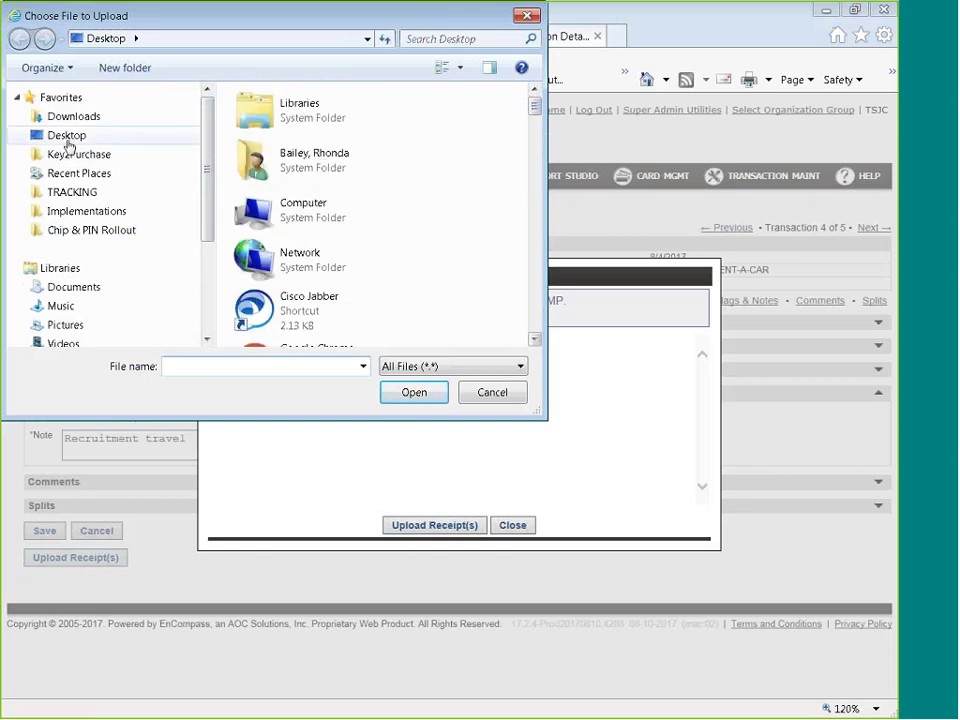
pyautogui.click(68, 142)
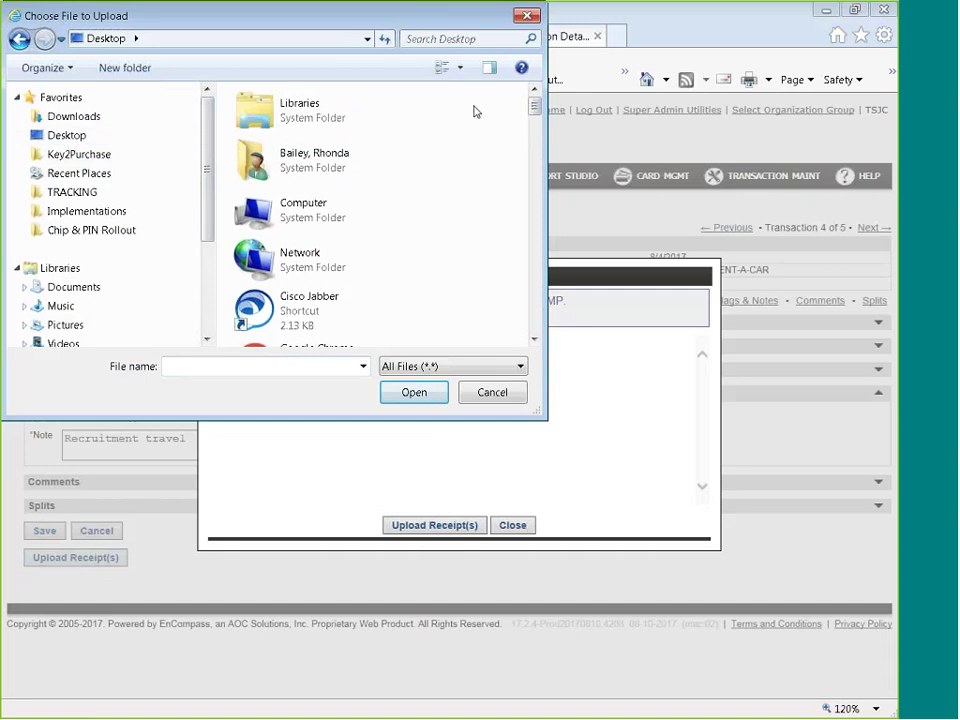
pyautogui.click(408, 37)
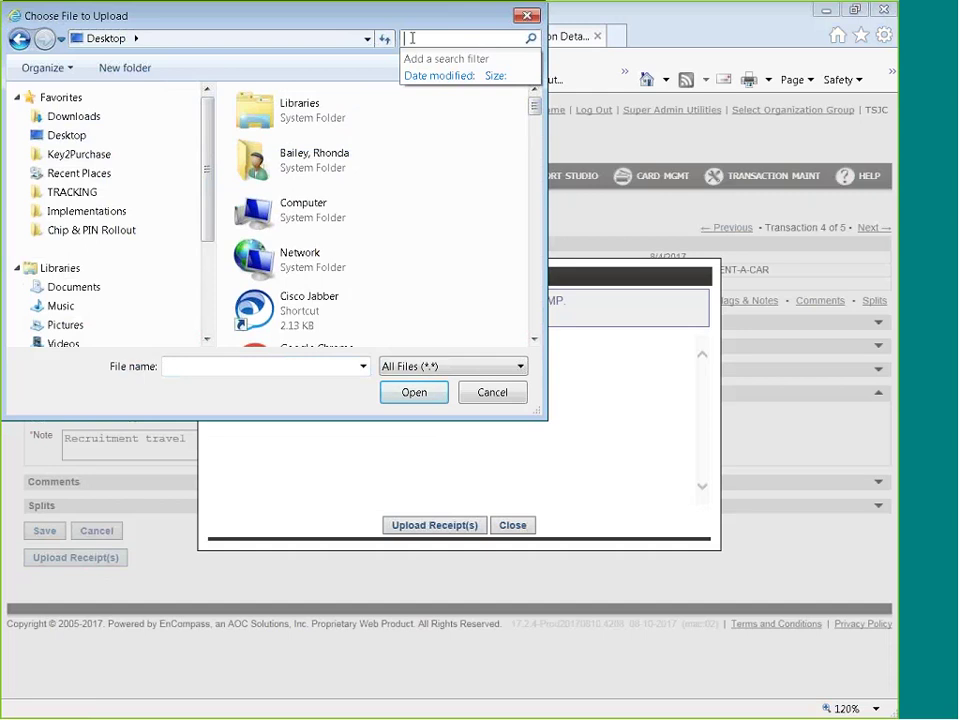
pyautogui.write('enterpris')
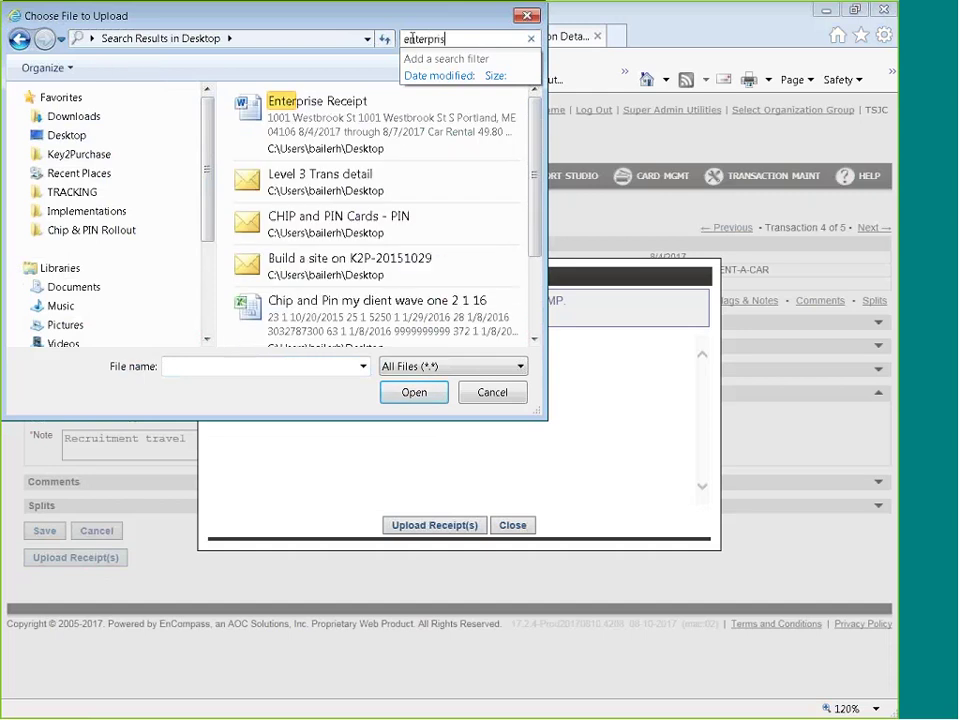
pyautogui.write('e')
pyautogui.click(299, 108)
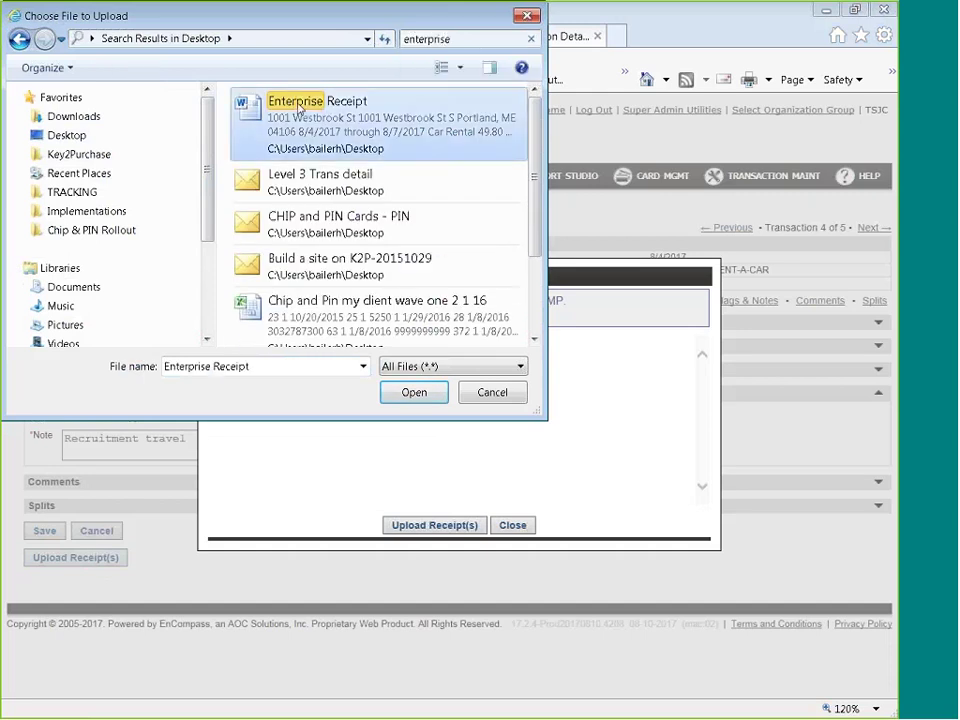
pyautogui.click(414, 393)
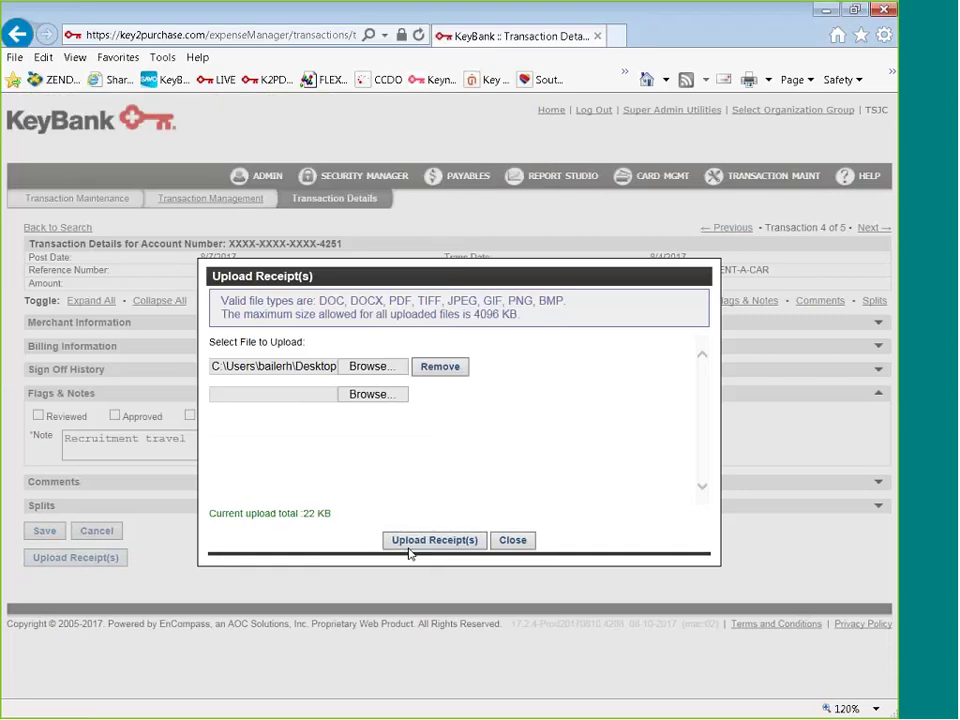
# Upload the selected Enterprise Receipt file to the 49.80 transaction, and display the transaction's receipt list.
pyautogui.click(428, 543)
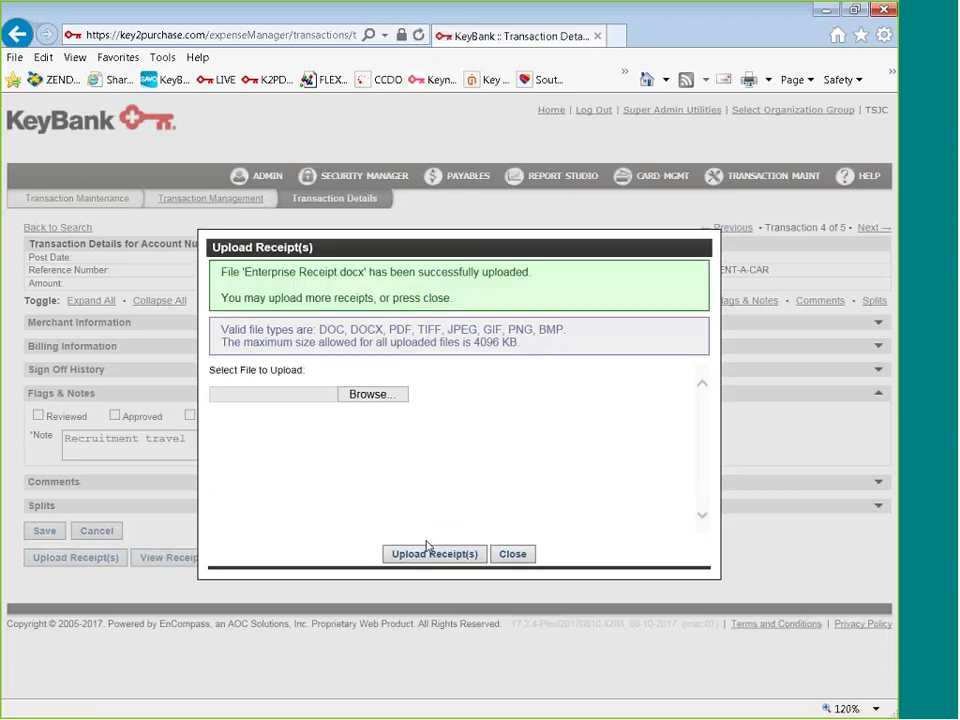
pyautogui.click(512, 556)
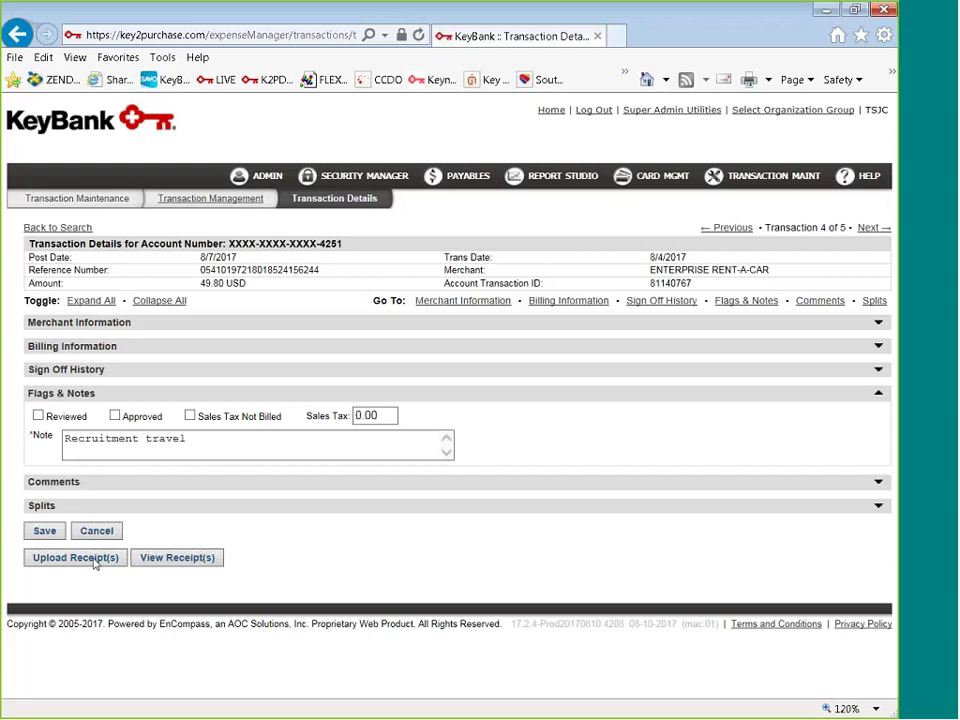
pyautogui.click(194, 560)
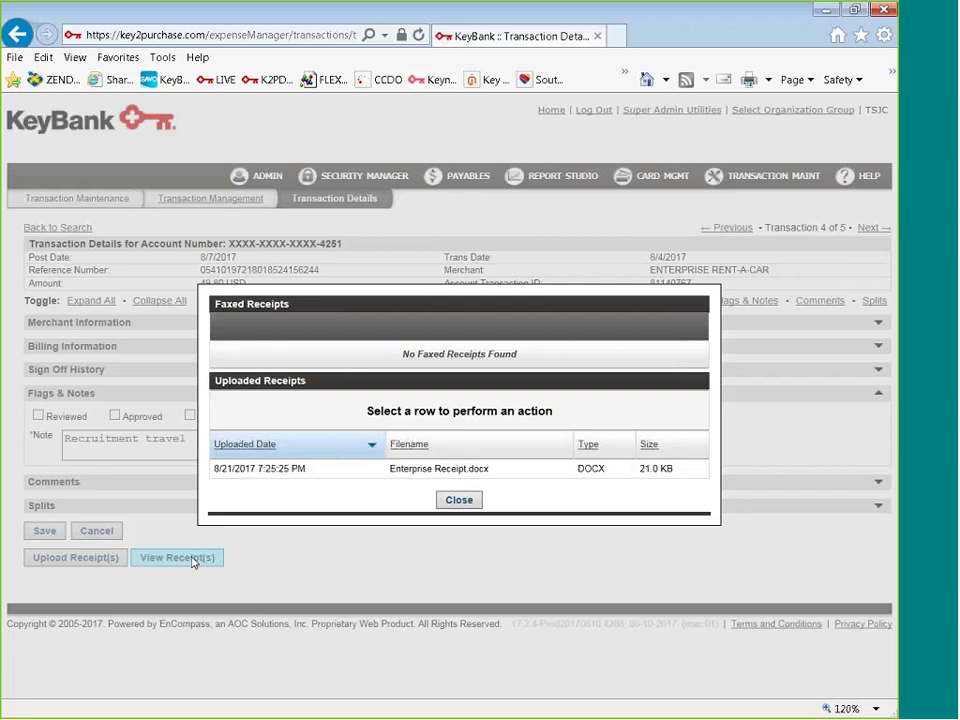
# Download the uploaded Enterprise Receipt for the 49.80 transaction, examine the document in Word, and close it.
pyautogui.click(298, 467)
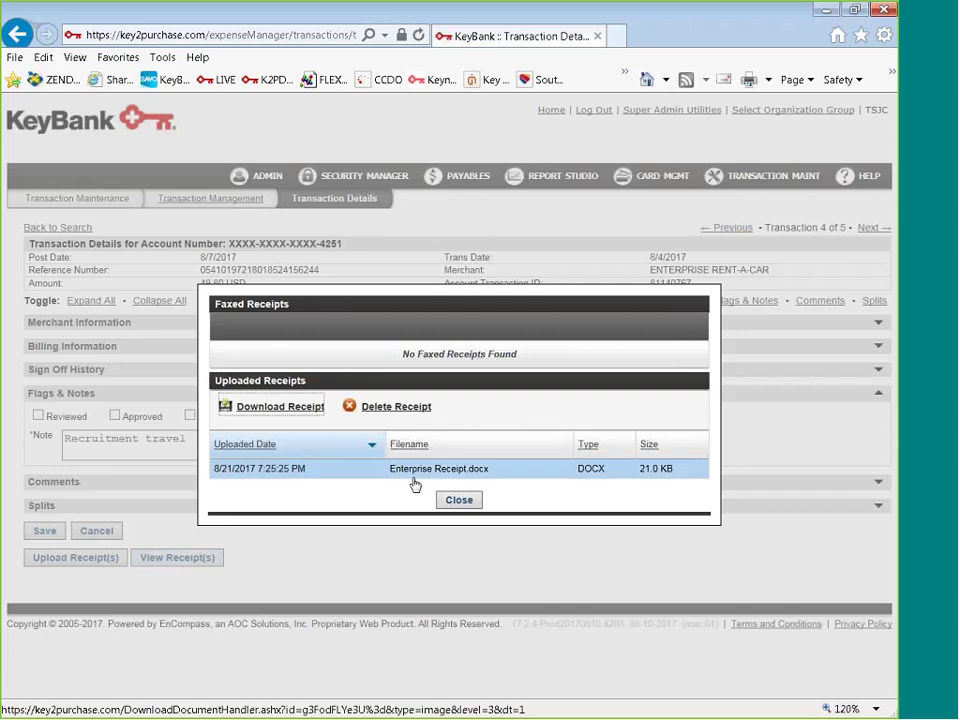
pyautogui.click(459, 500)
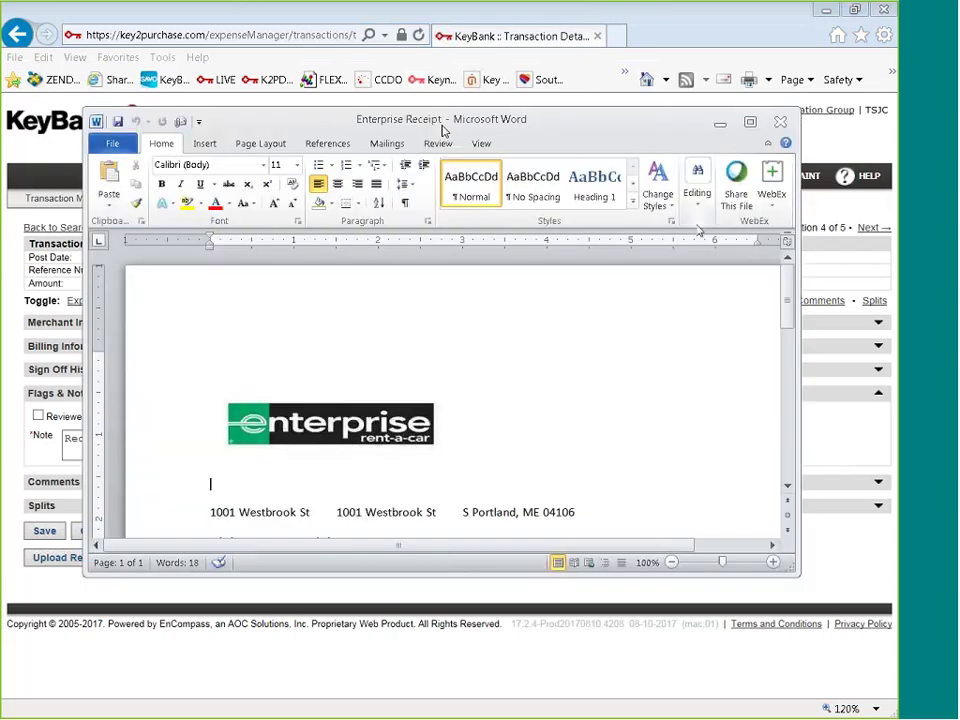
pyautogui.click(752, 121)
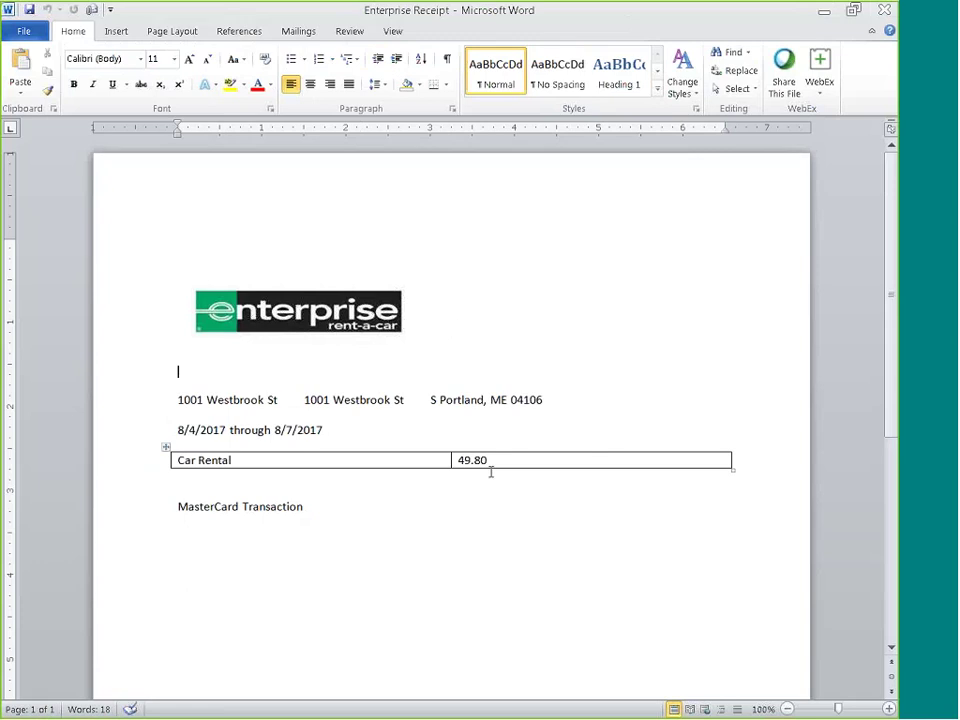
pyautogui.click(885, 12)
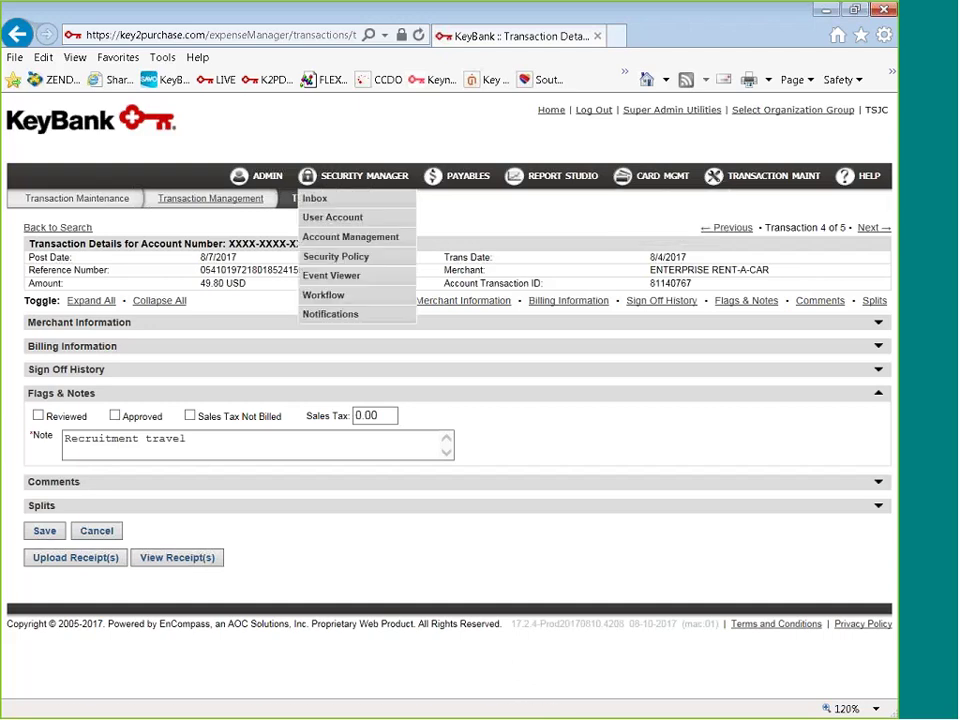
# Return to the Transaction Management list and set the page zoom to 100%.
pyautogui.click(175, 207)
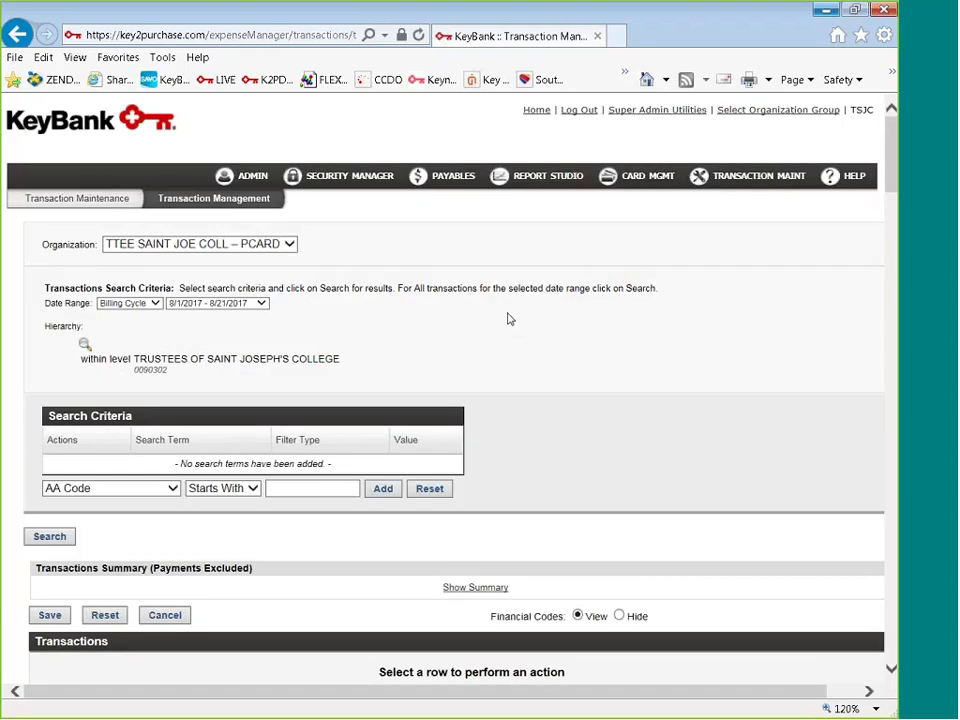
pyautogui.scroll(-3, 765, 364)
pyautogui.scroll(-3, 765, 364)
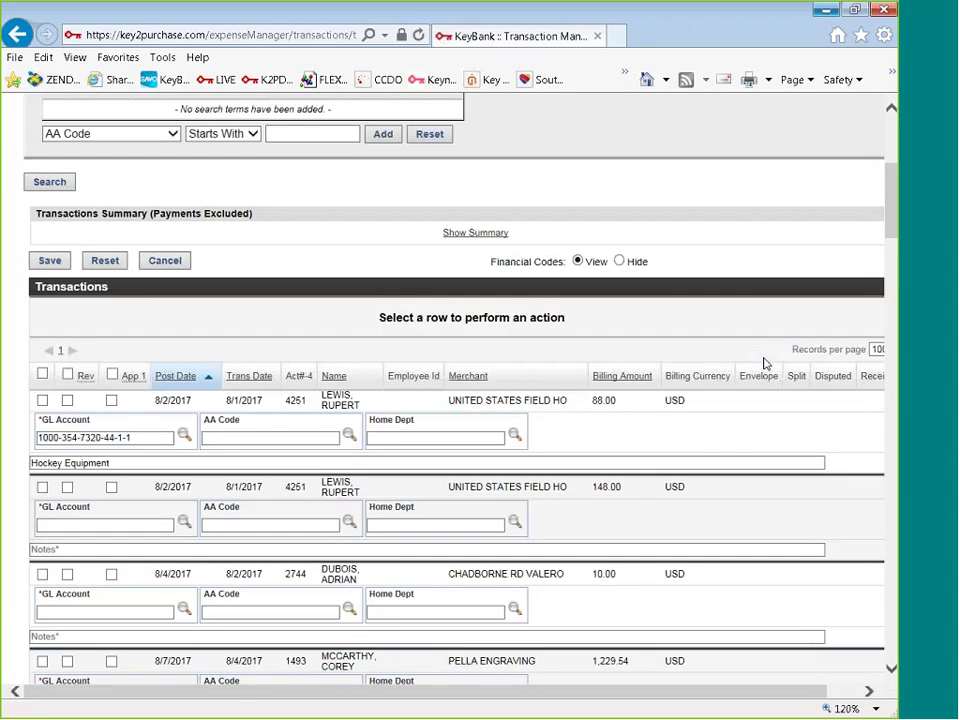
pyautogui.click(874, 708)
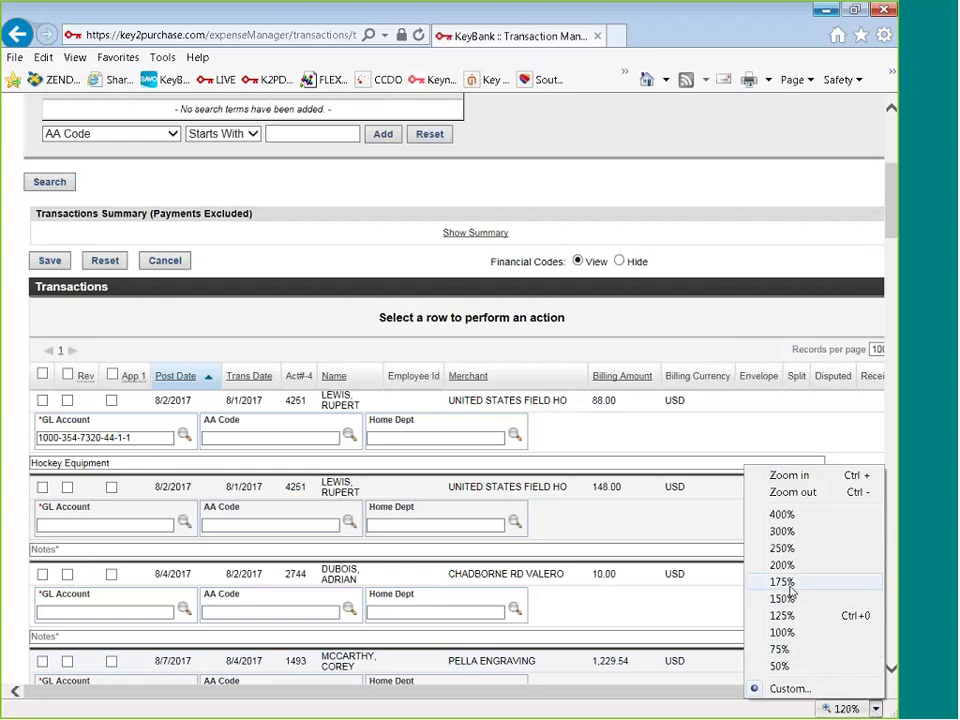
pyautogui.click(782, 632)
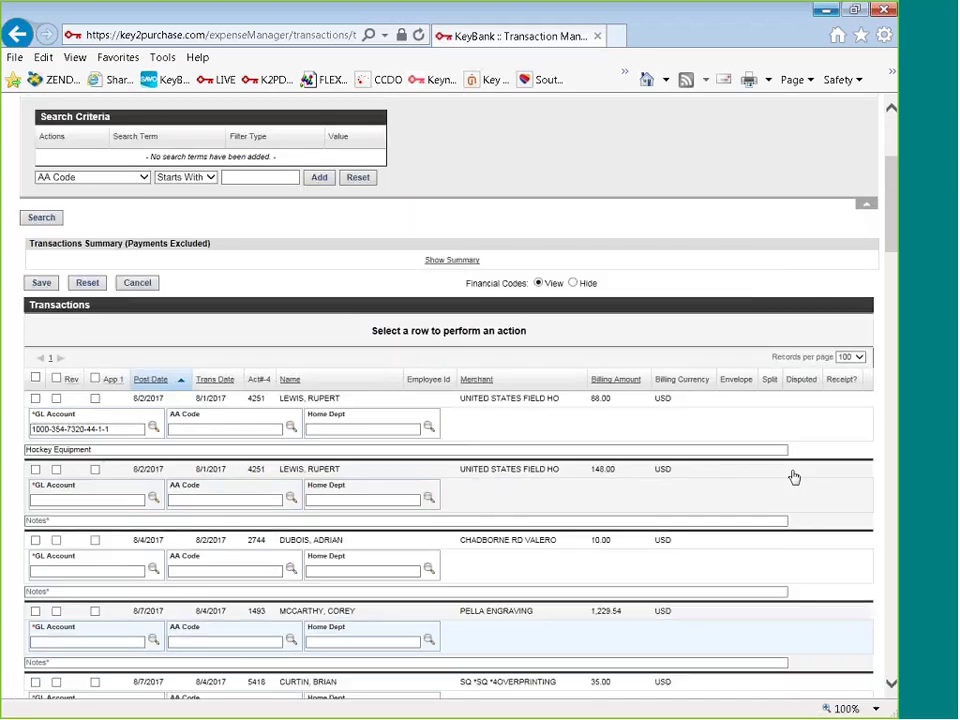
# Sort the transactions list by cardholder name.
pyautogui.scroll(-2, 665, 452)
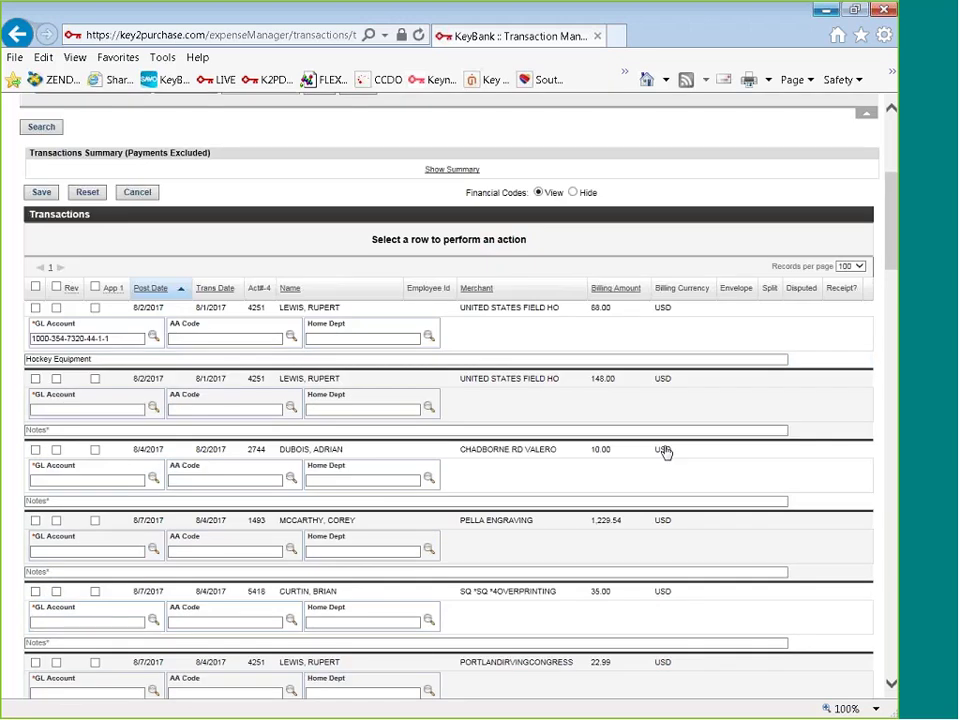
pyautogui.click(307, 310)
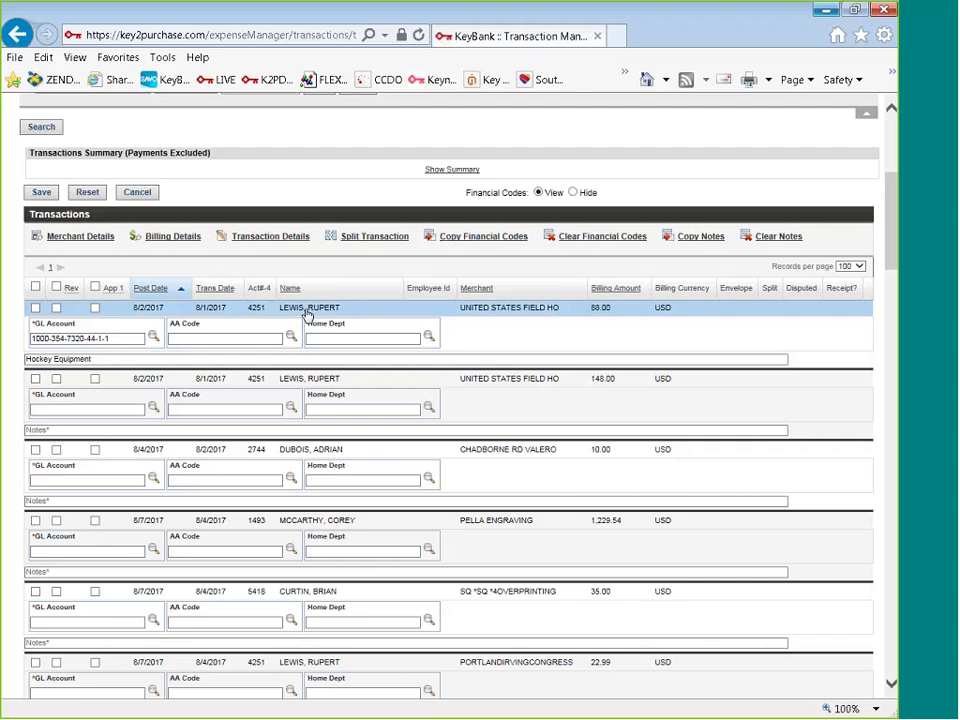
pyautogui.click(291, 288)
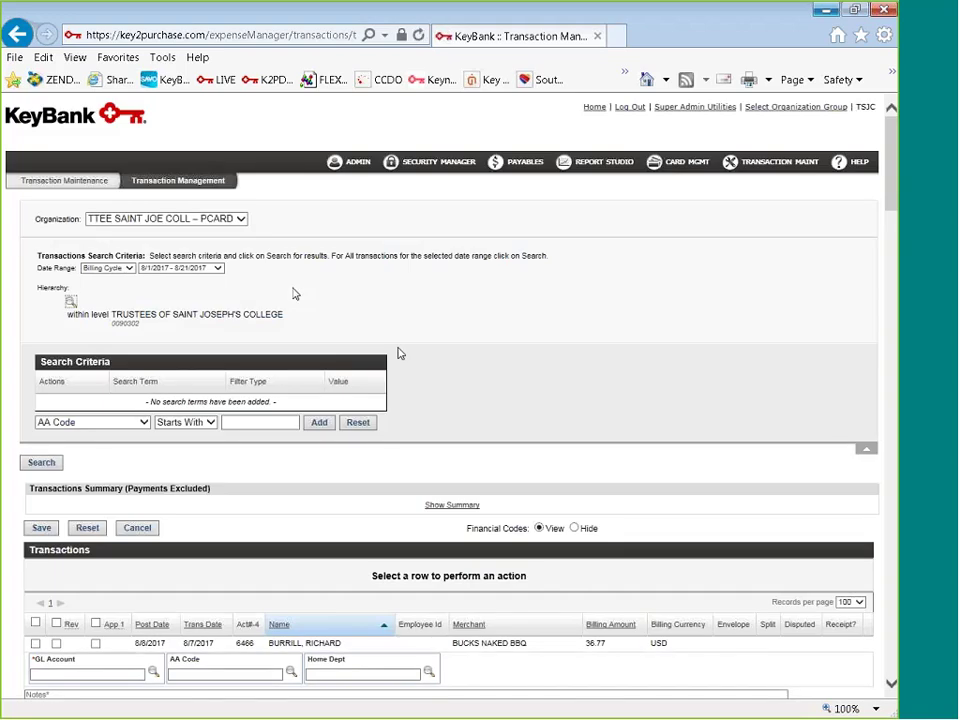
# Add a Last Name Starts With criterion using the first letters of the cardholder's surname, and run the transaction search.
pyautogui.click(144, 422)
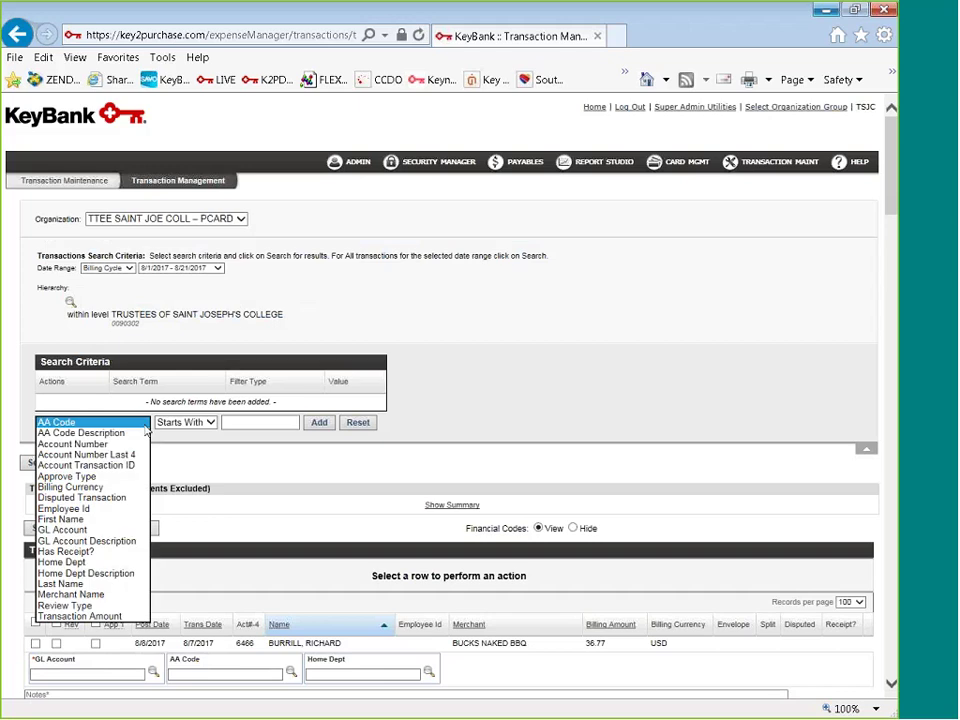
pyautogui.click(84, 583)
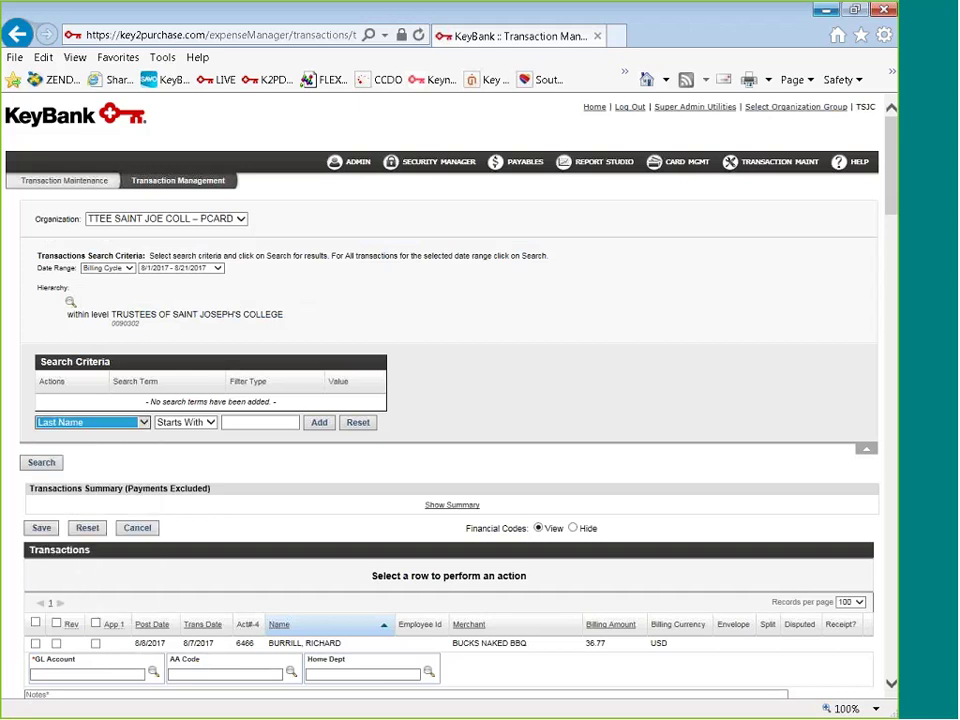
pyautogui.click(245, 422)
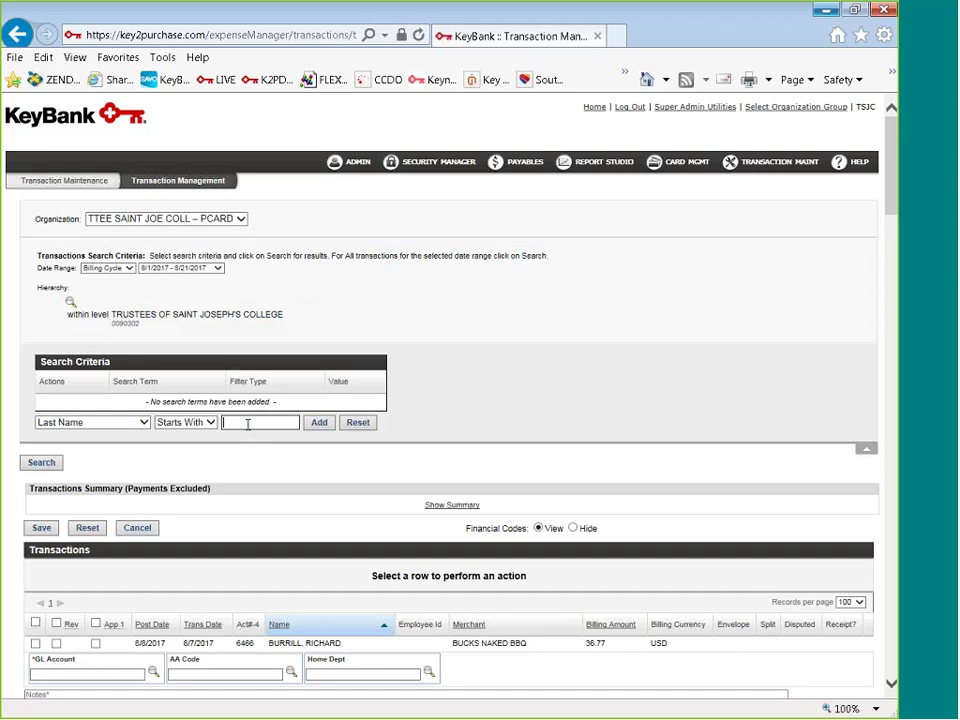
pyautogui.write('lew')
pyautogui.click(318, 423)
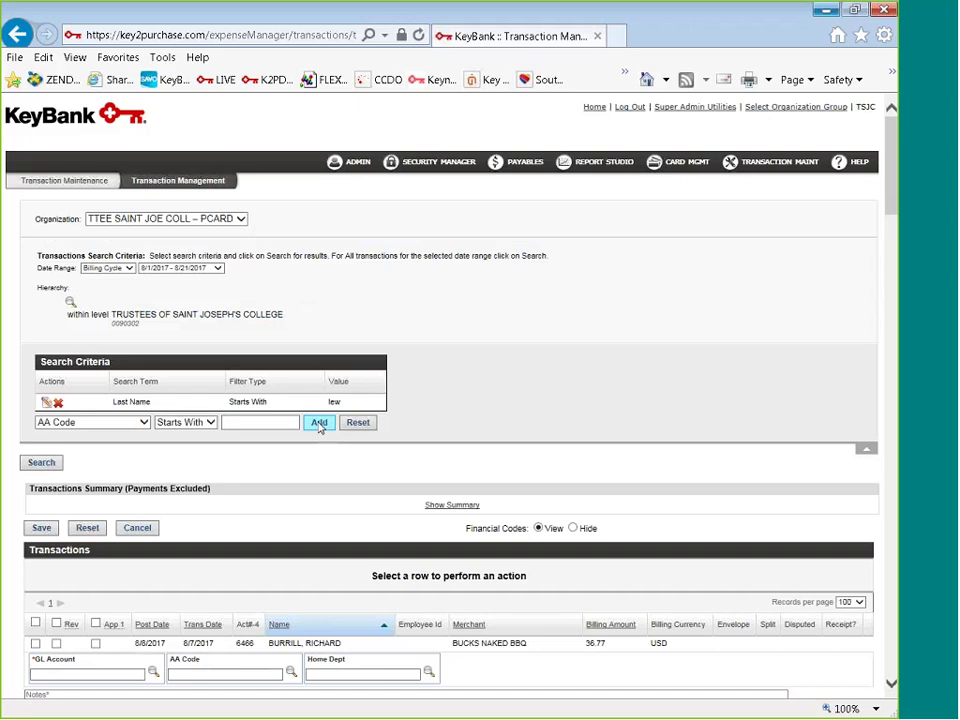
pyautogui.click(41, 463)
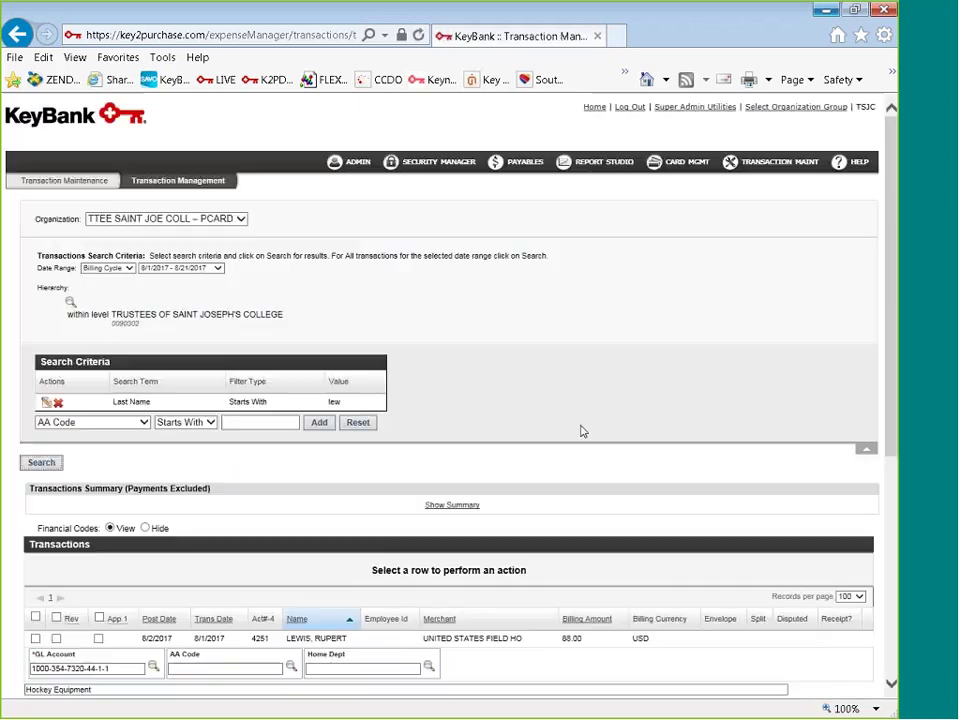
# Mark the 49.80 Enterprise Rent-A-Car transaction as reviewed and the 88.00 United States Field Ho transaction as approved.
pyautogui.scroll(-1, 605, 456)
pyautogui.scroll(-3, 605, 456)
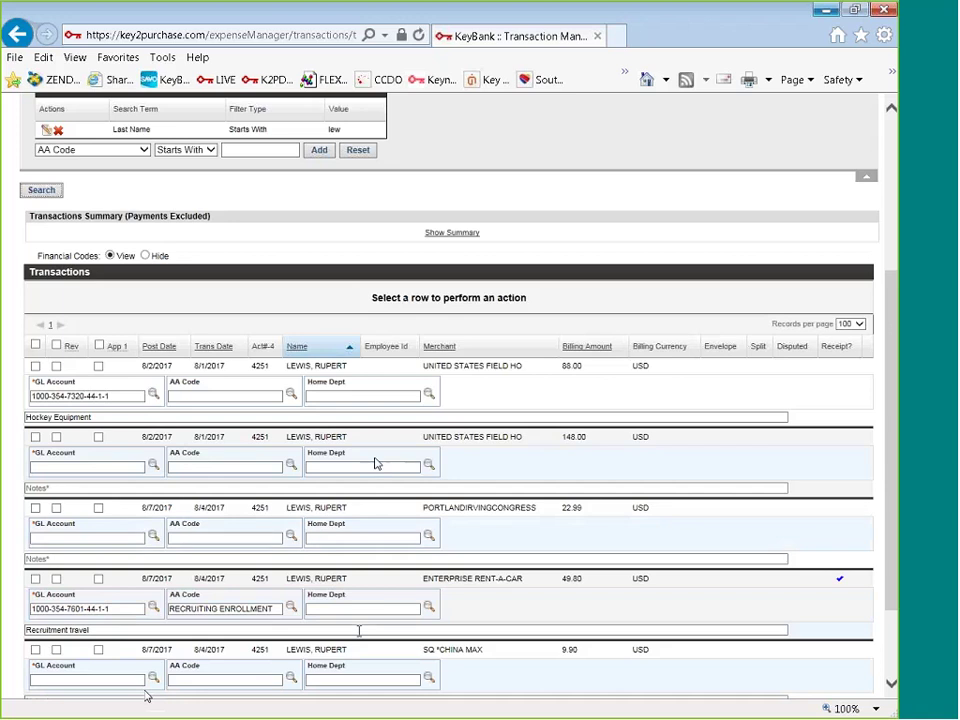
pyautogui.click(56, 578)
pyautogui.click(98, 368)
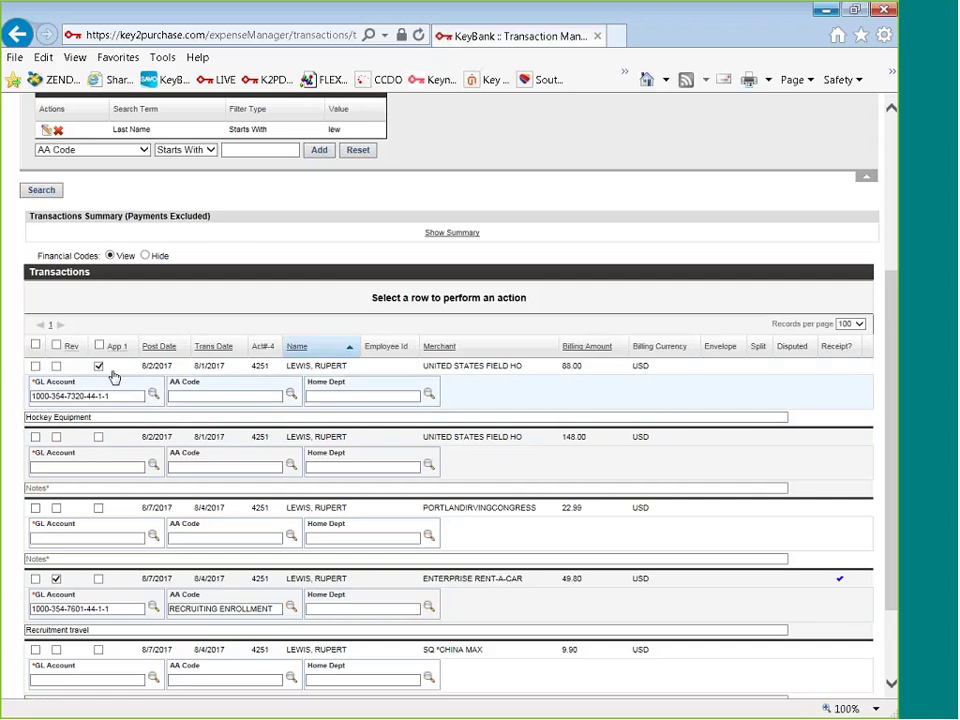
# Mark all the cardholder's listed transactions as approved and reviewed, and clear all the approval and review marks again.
pyautogui.click(99, 346)
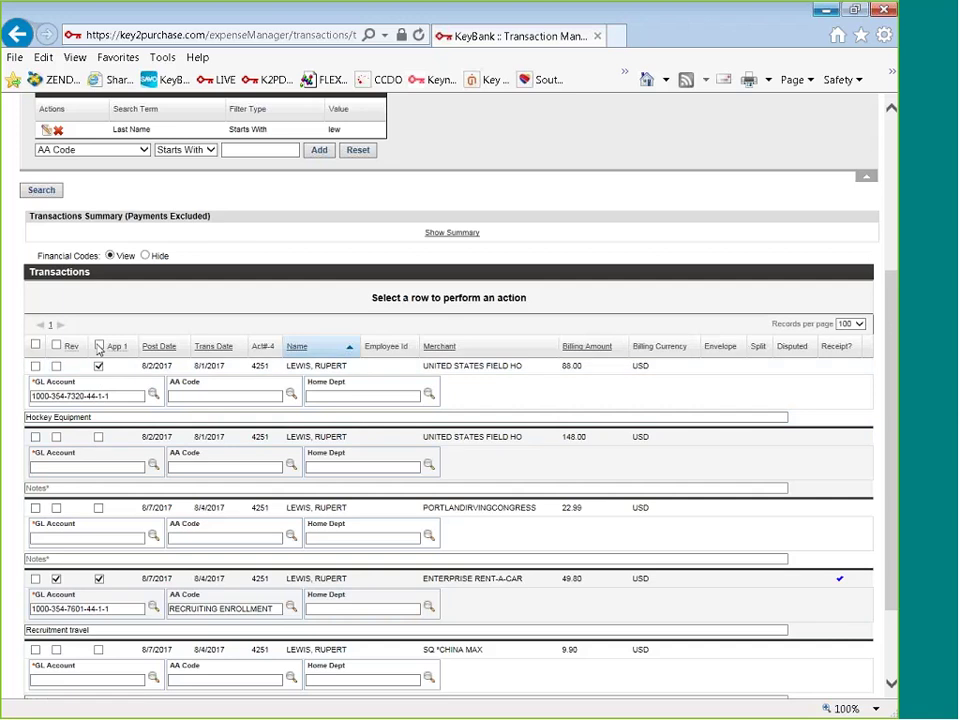
pyautogui.click(99, 346)
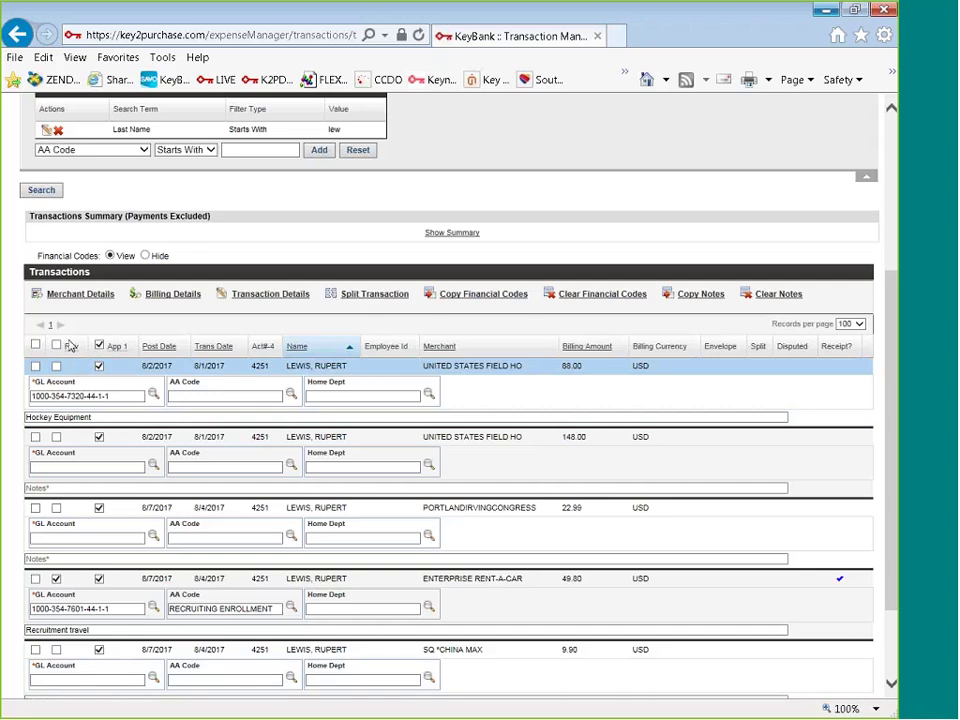
pyautogui.click(56, 345)
pyautogui.click(98, 347)
pyautogui.click(57, 346)
pyautogui.scroll(-2, 604, 583)
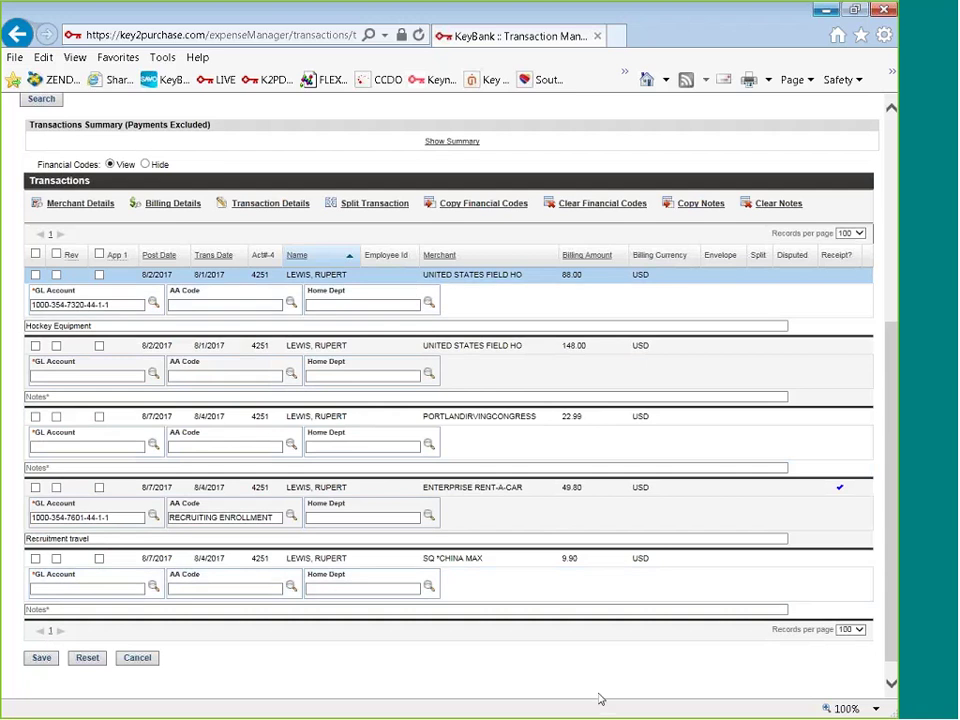
# Open the Transaction Envelope page, leaving the transaction list without saving its changes.
pyautogui.scroll(4, 658, 645)
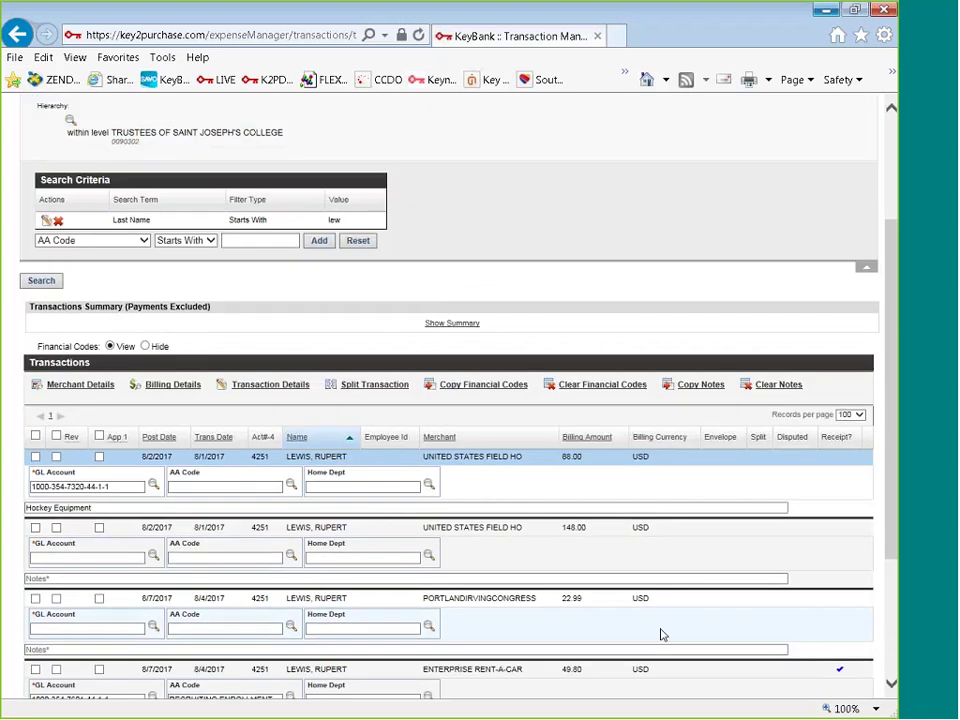
pyautogui.scroll(4, 660, 634)
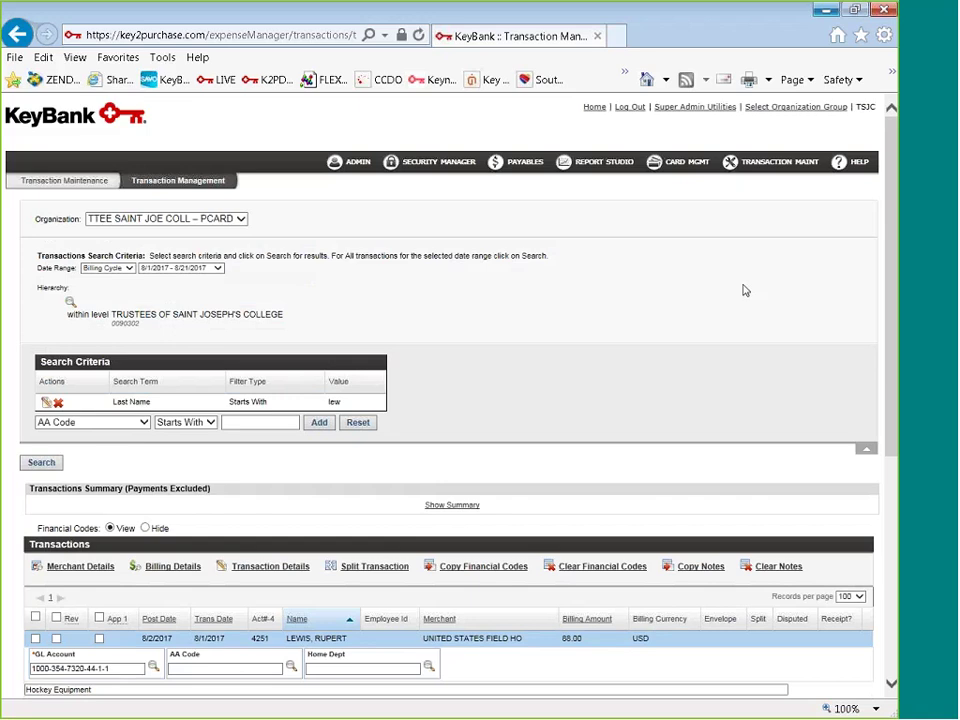
pyautogui.moveTo(672, 192)
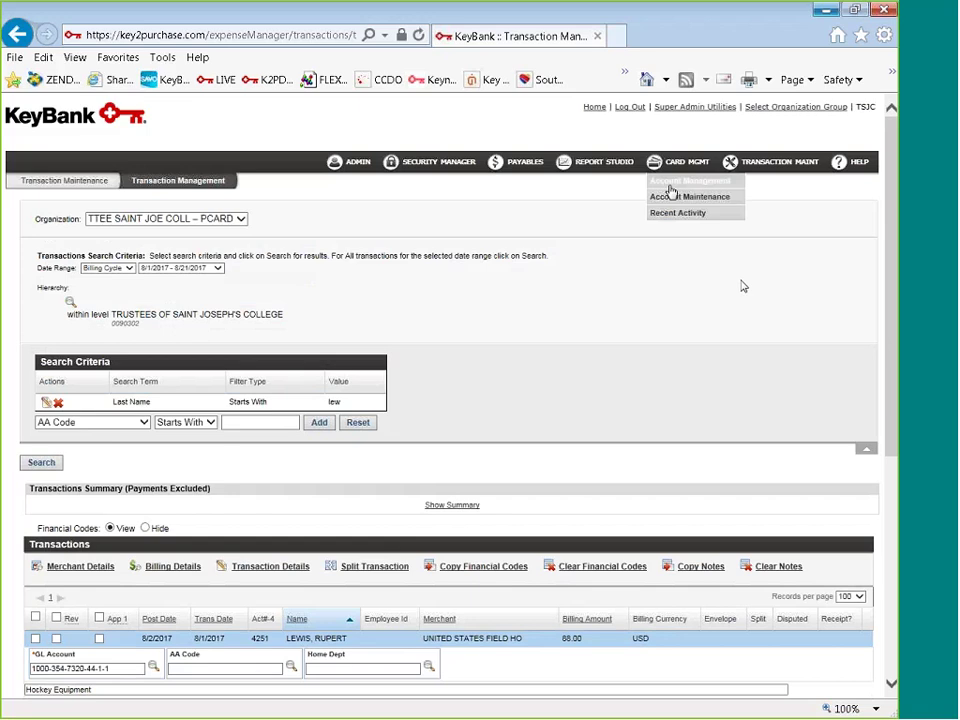
pyautogui.moveTo(765, 173)
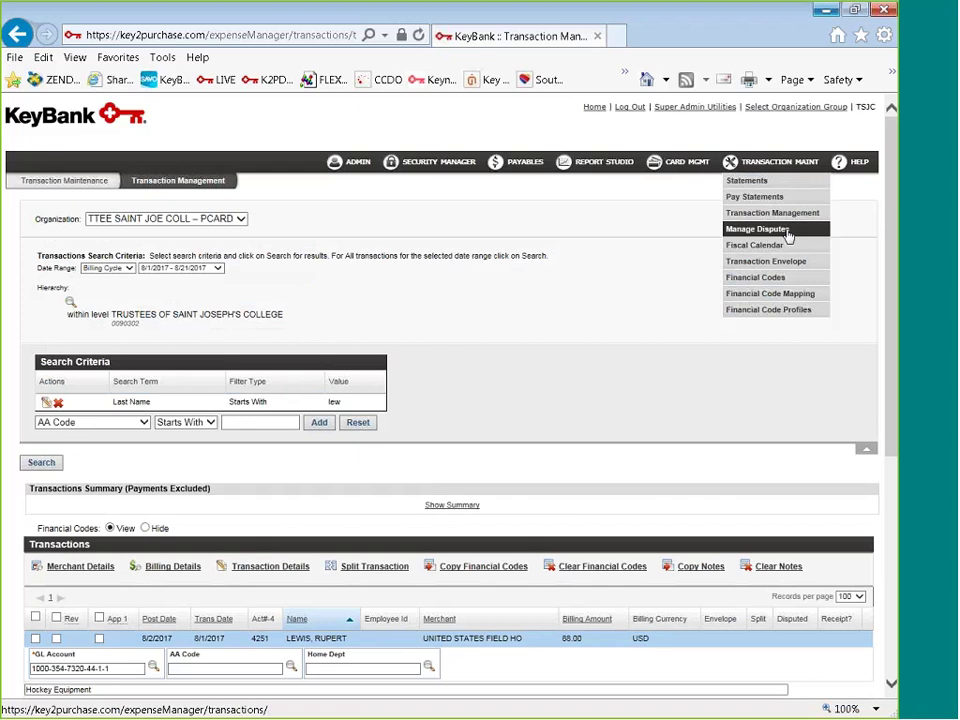
pyautogui.click(790, 270)
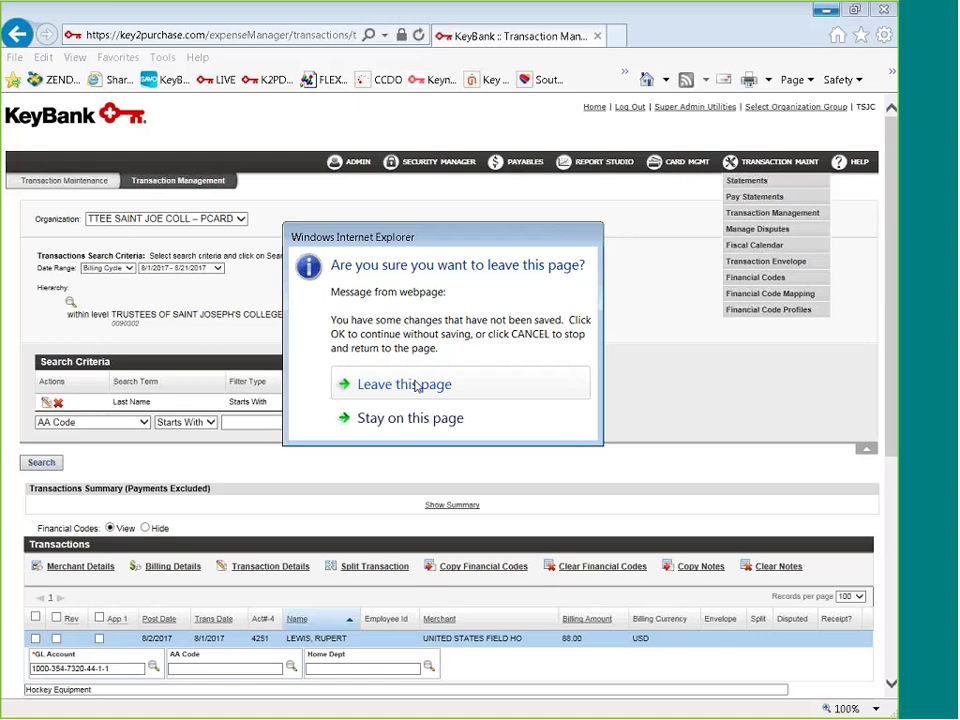
pyautogui.click(418, 386)
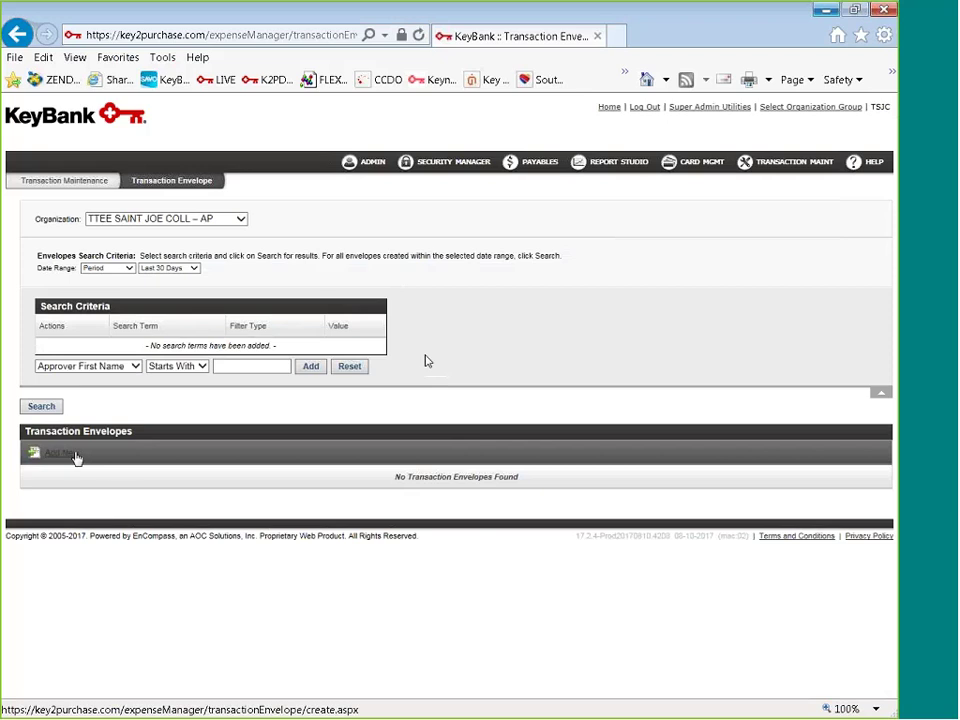
# Set the envelope organization to TTEE SAINT JOE COLL – PCARD and start adding a new transaction envelope.
pyautogui.click(222, 219)
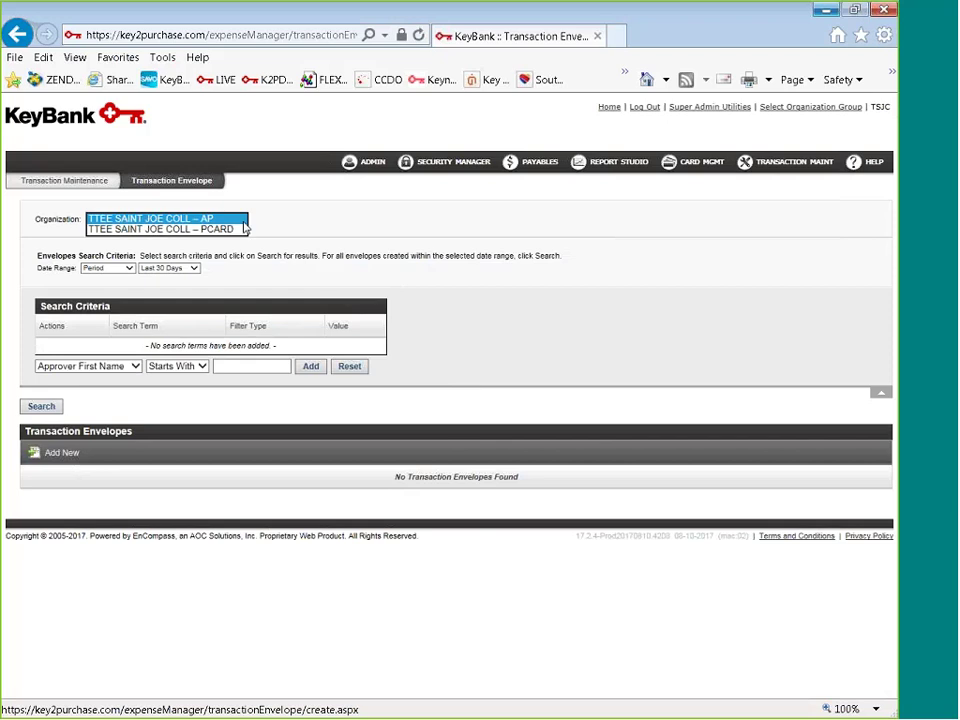
pyautogui.click(228, 230)
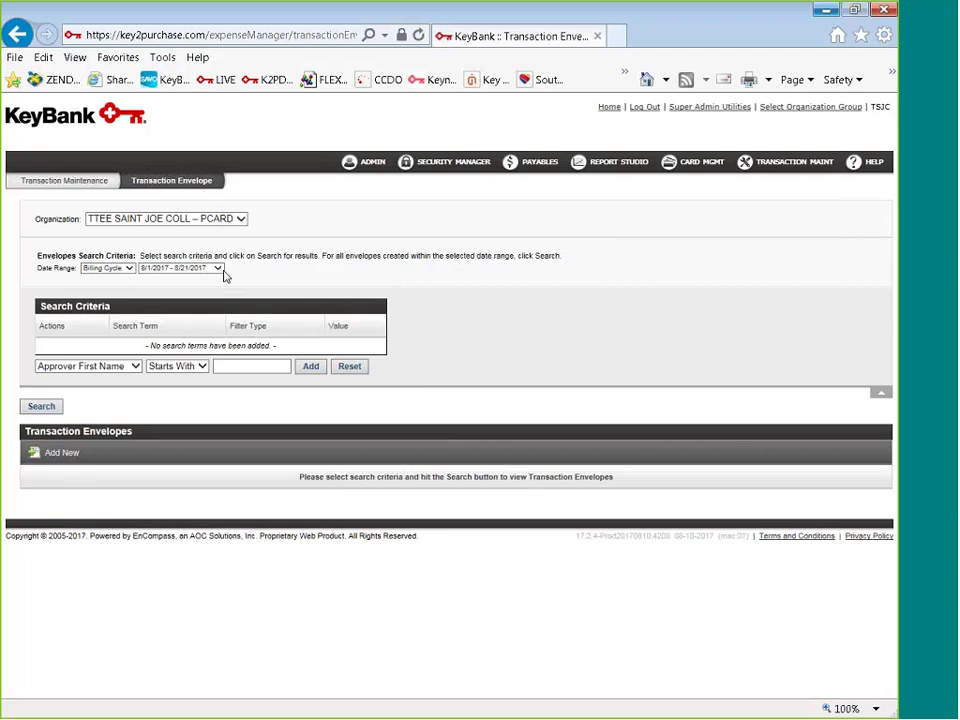
pyautogui.click(63, 456)
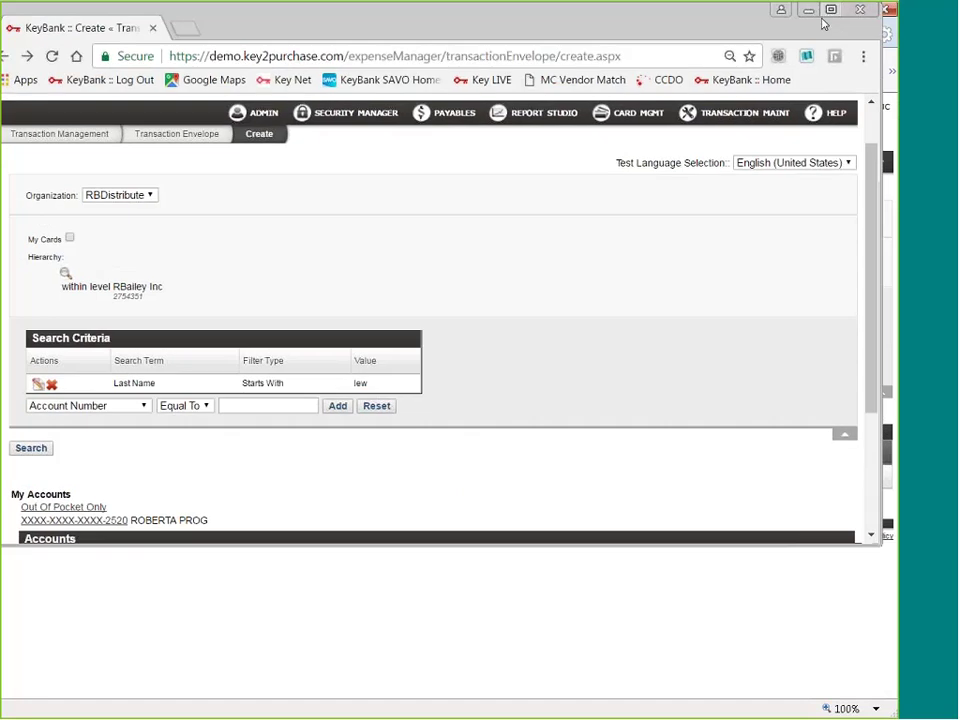
# Create an envelope for the cardholder's listed individual card and name it "August expenses".
pyautogui.click(830, 10)
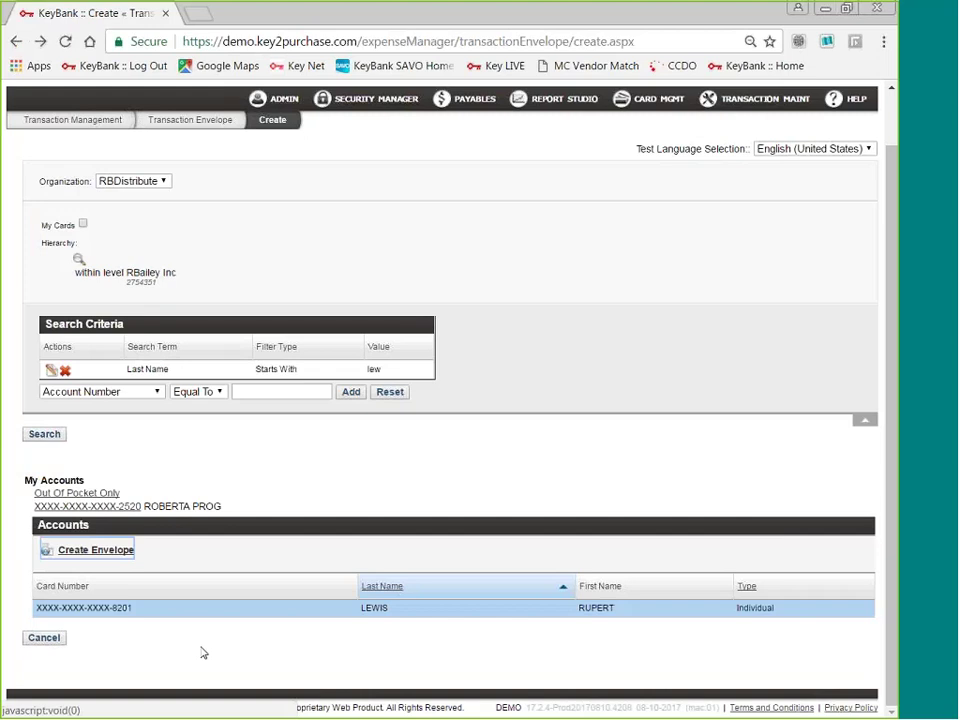
pyautogui.click(97, 560)
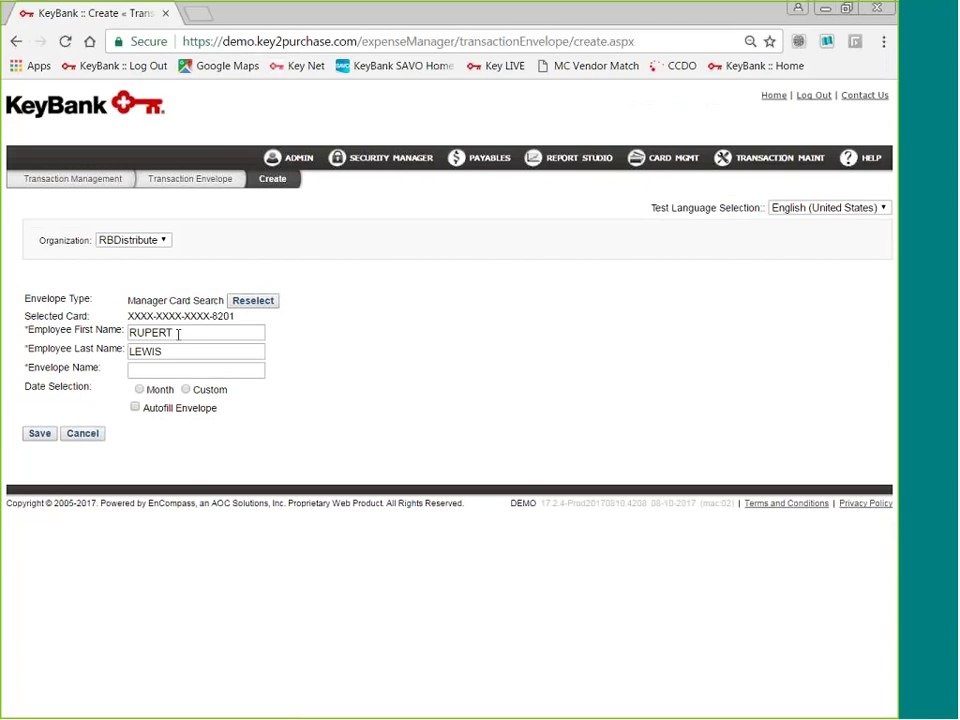
pyautogui.click(152, 371)
pyautogui.write('A')
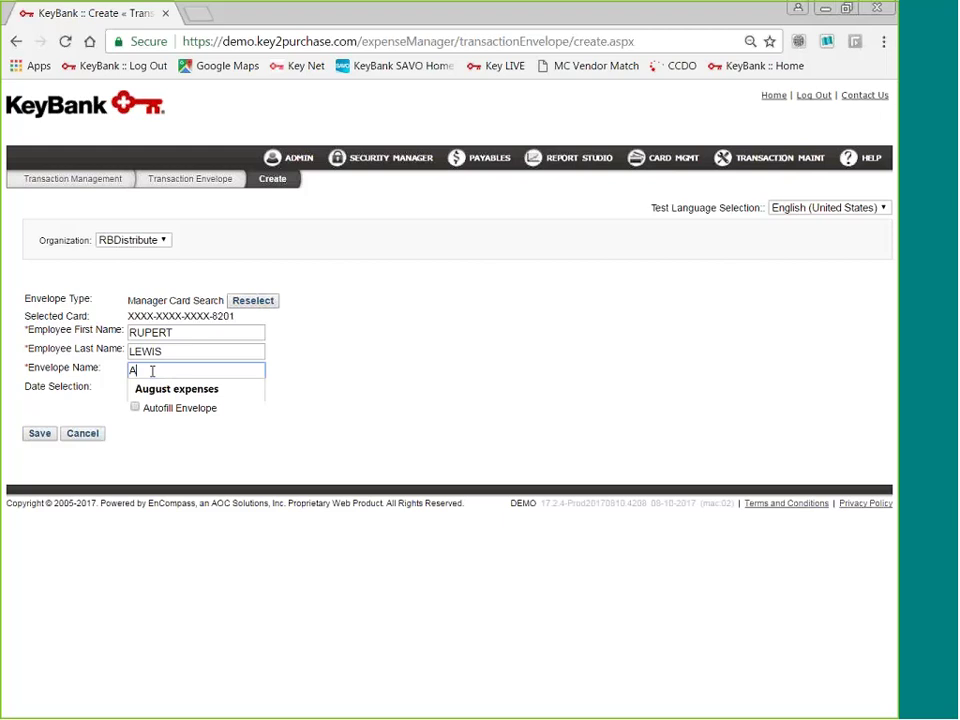
pyautogui.write('ugu')
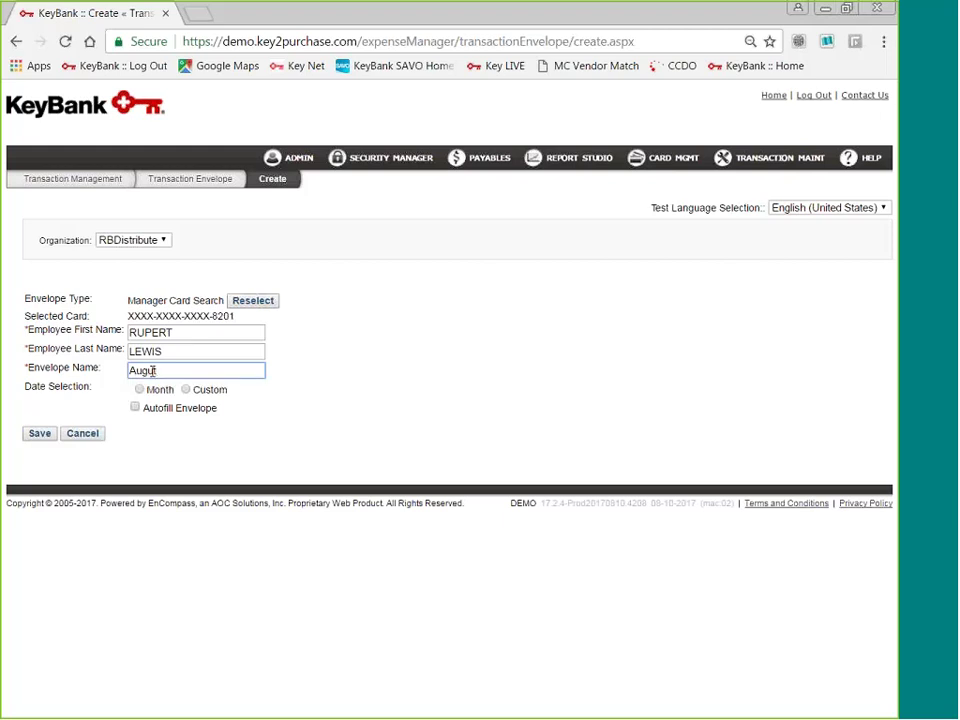
pyautogui.write('st expen')
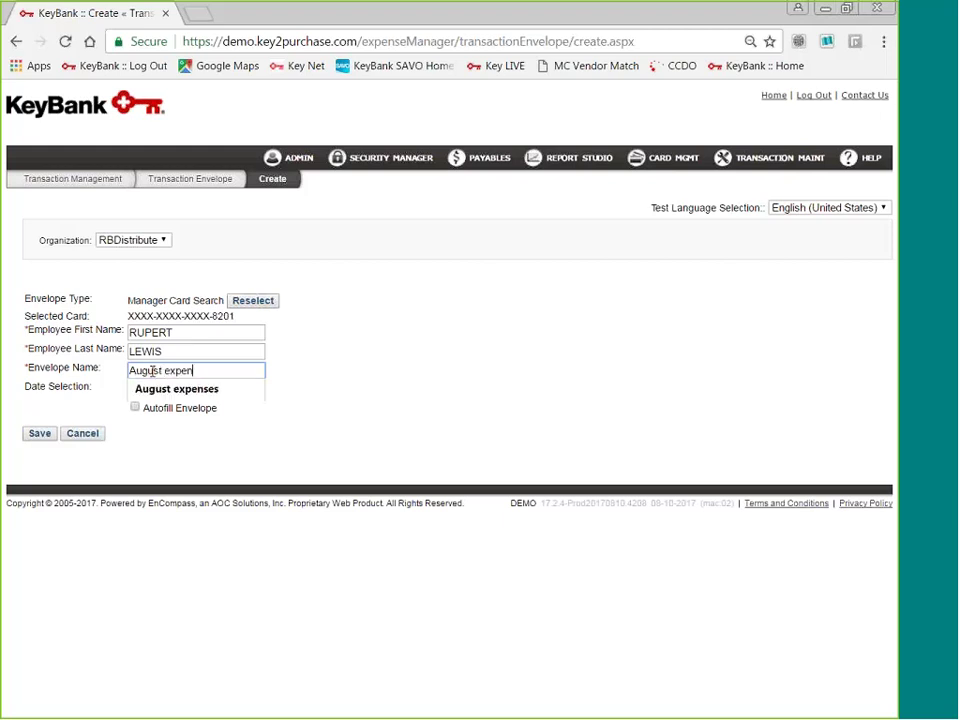
pyautogui.write('ses')
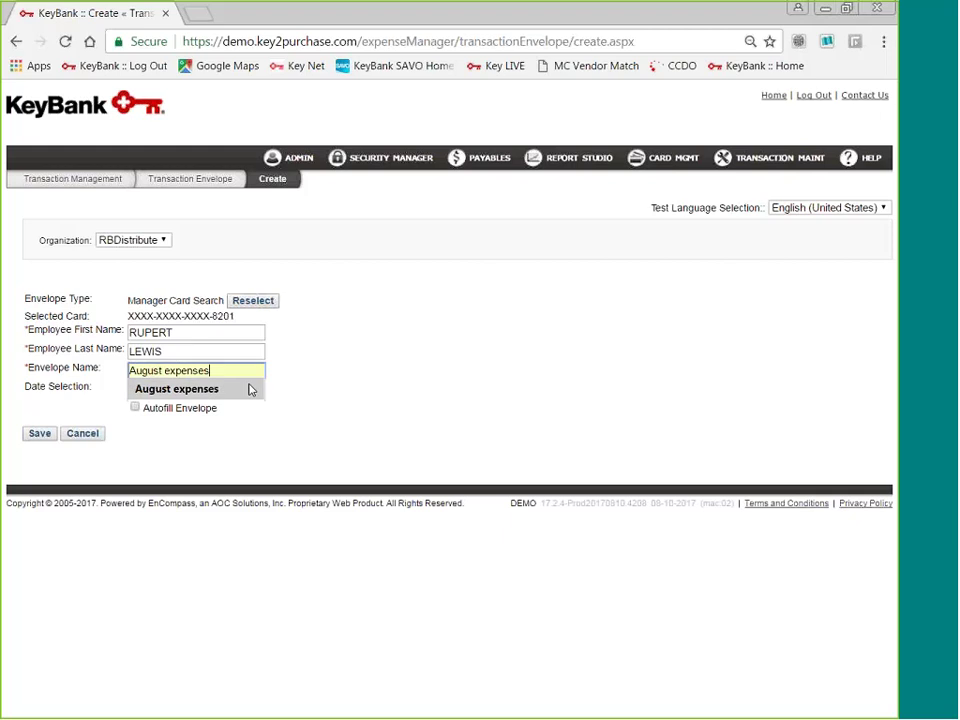
pyautogui.click(301, 364)
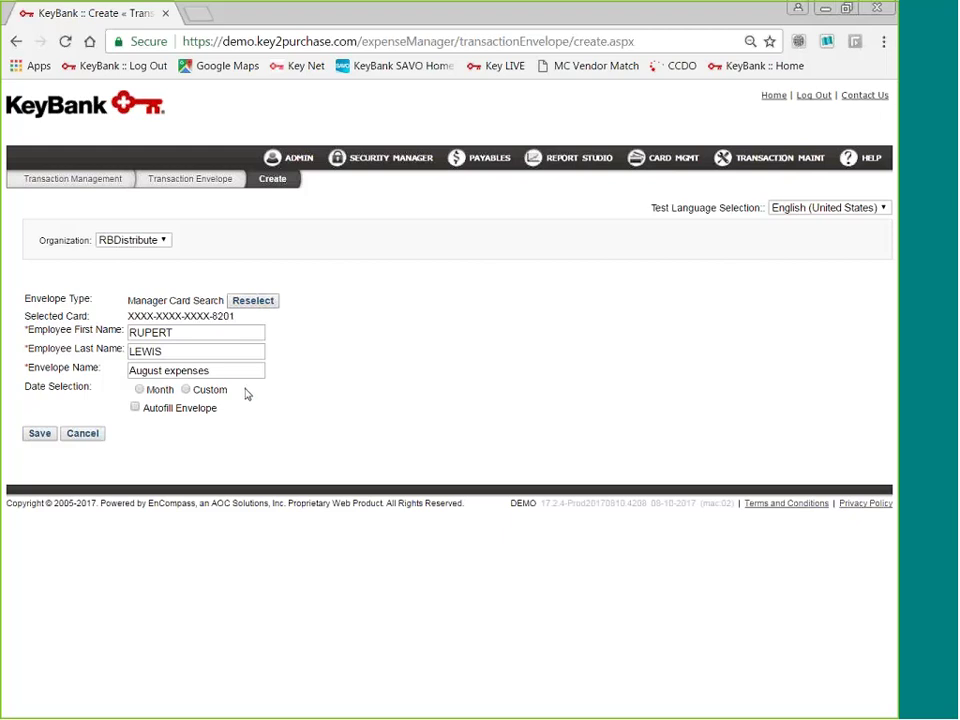
# Set the envelope's date selection to Month 8/1/2017 and save the envelope without autofilling it.
pyautogui.click(139, 390)
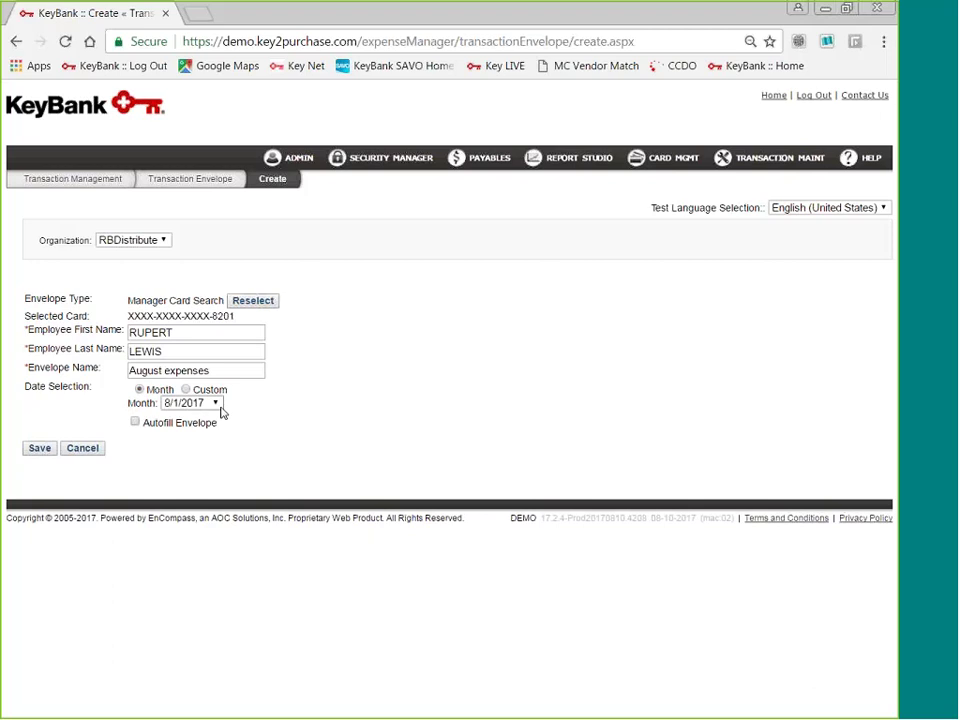
pyautogui.click(136, 423)
pyautogui.click(219, 371)
pyautogui.click(135, 424)
pyautogui.click(135, 423)
pyautogui.click(39, 452)
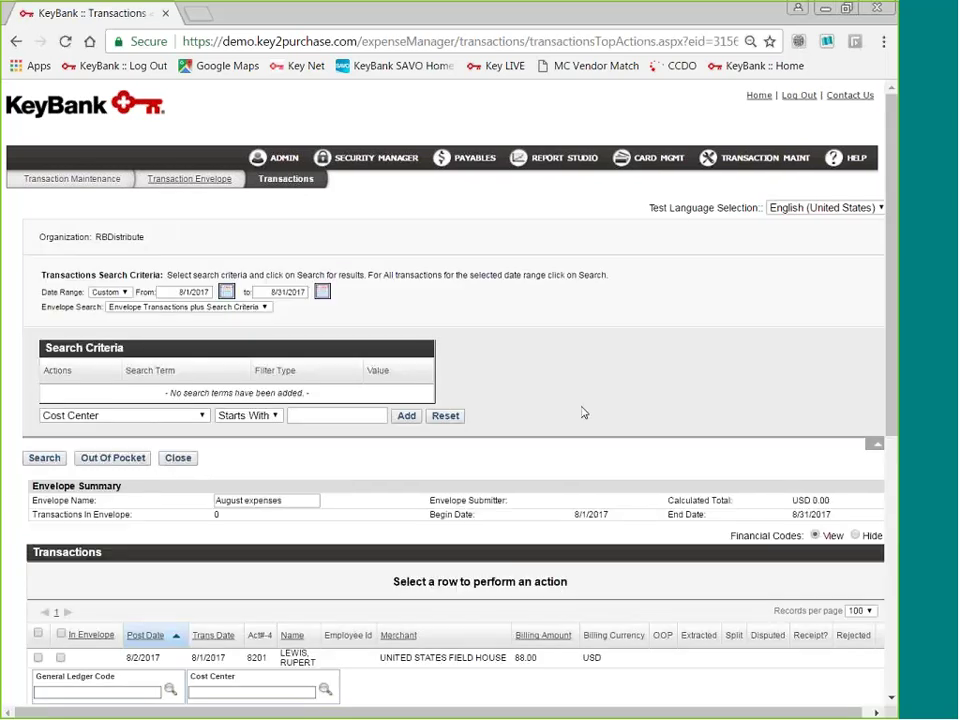
# Mark all the listed transactions as in the envelope, staying on the transactions page.
pyautogui.scroll(-5, 584, 413)
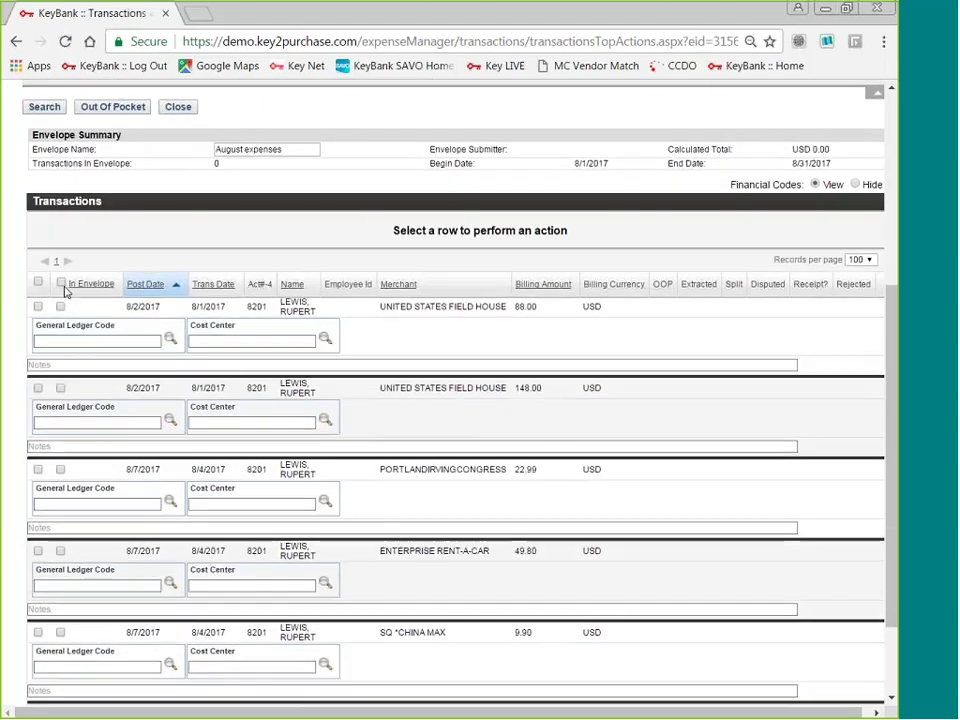
pyautogui.click(62, 283)
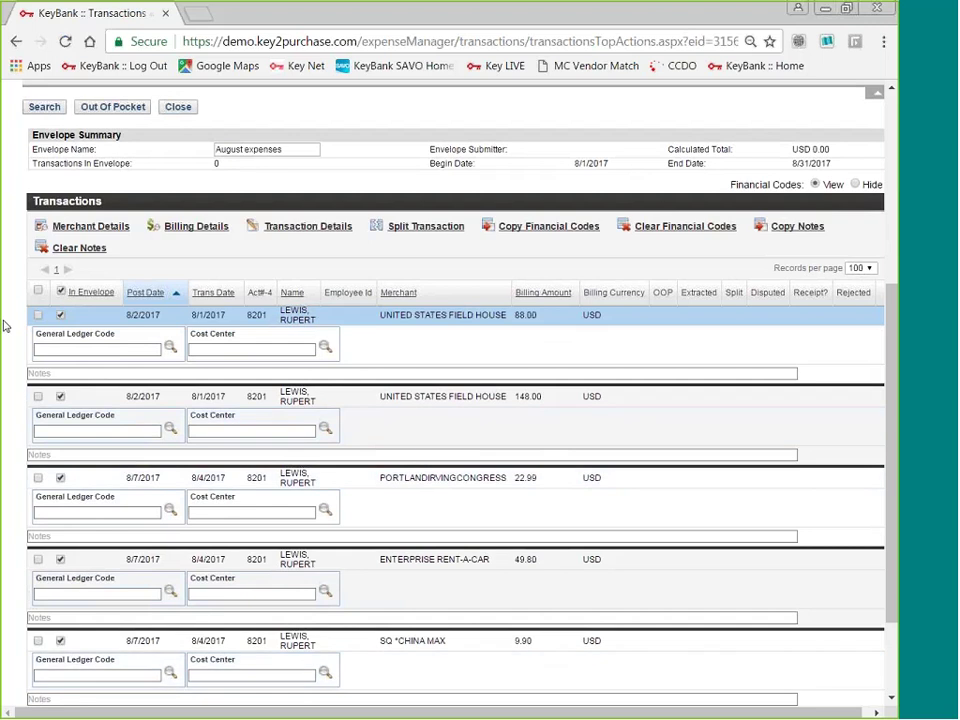
pyautogui.click(63, 294)
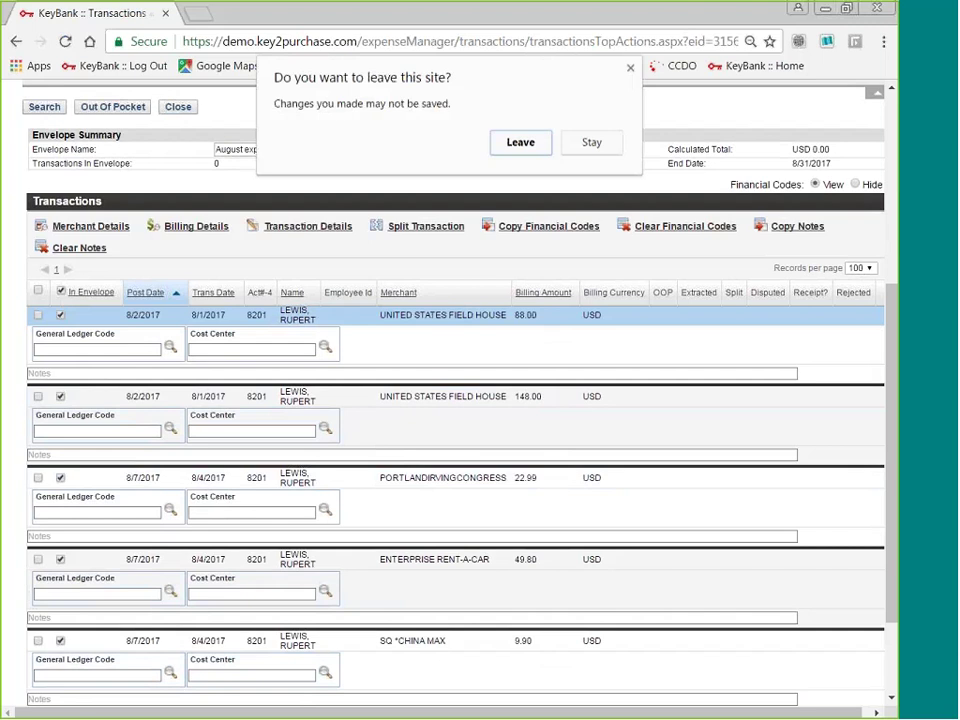
pyautogui.click(545, 152)
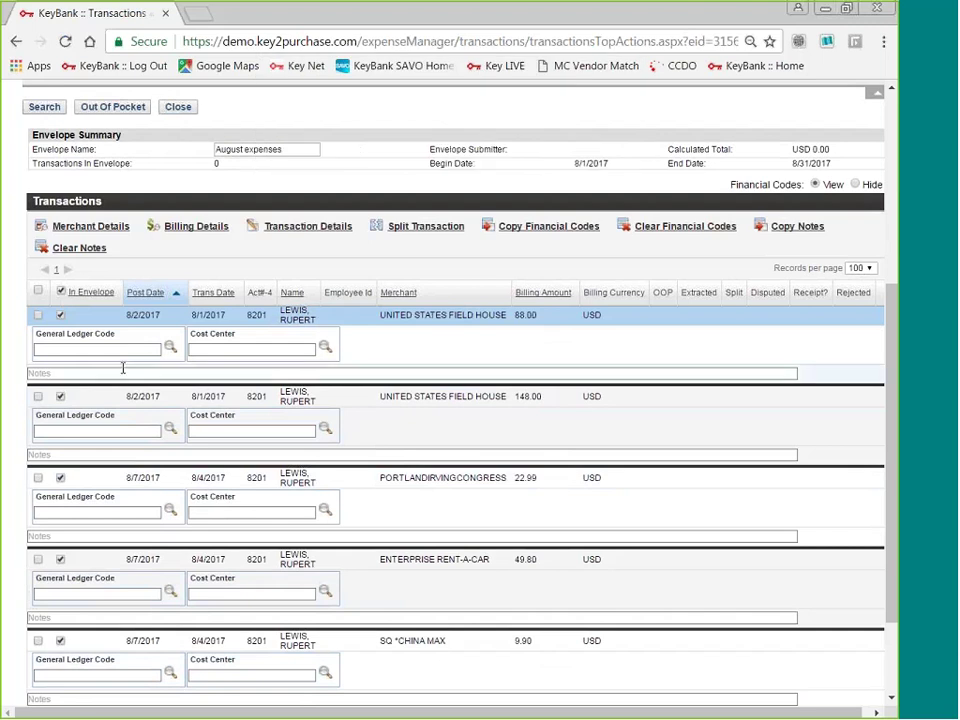
# Include only the 88.00 United States Field House, 22.99 Portlandirvingcongress and 9.90 SQ *China Max transactions in the envelope and save it.
pyautogui.click(60, 315)
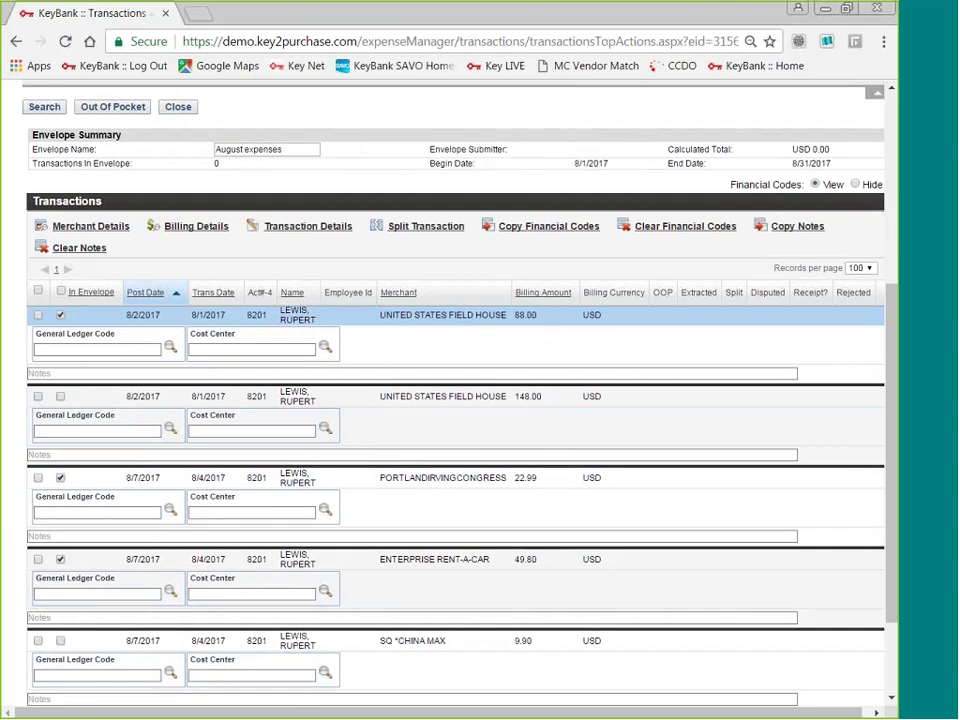
pyautogui.click(60, 478)
pyautogui.click(60, 479)
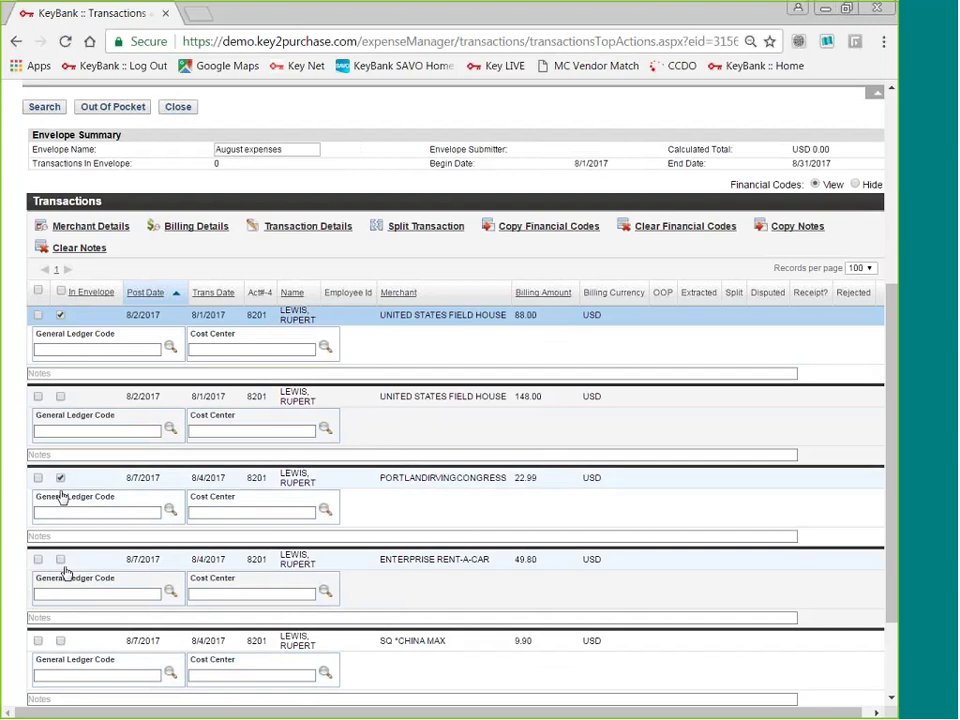
pyautogui.click(60, 640)
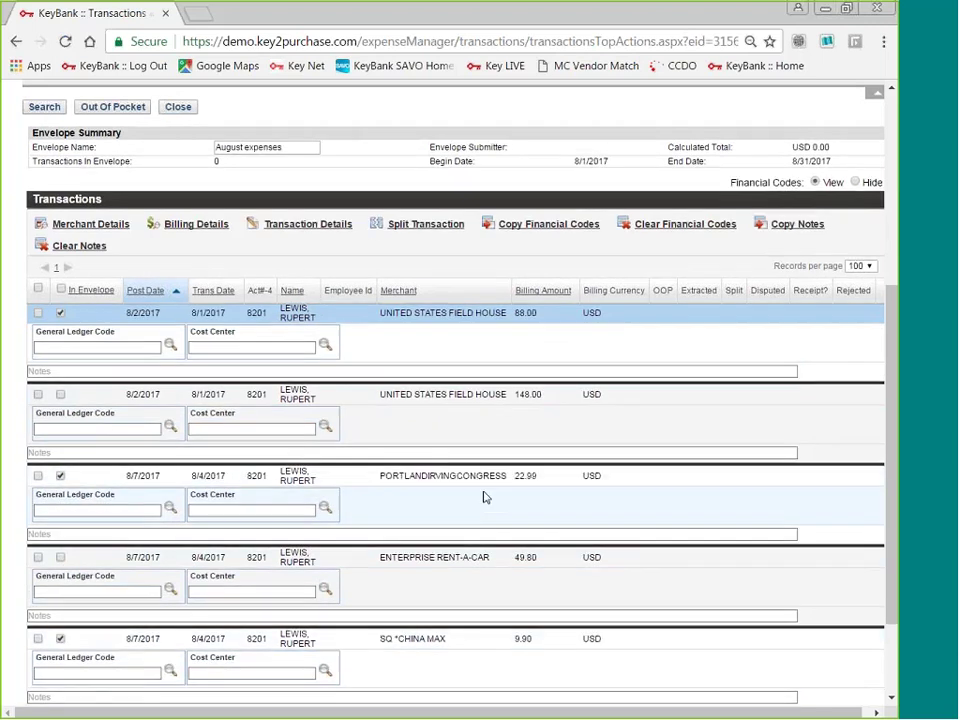
pyautogui.scroll(-3, 484, 497)
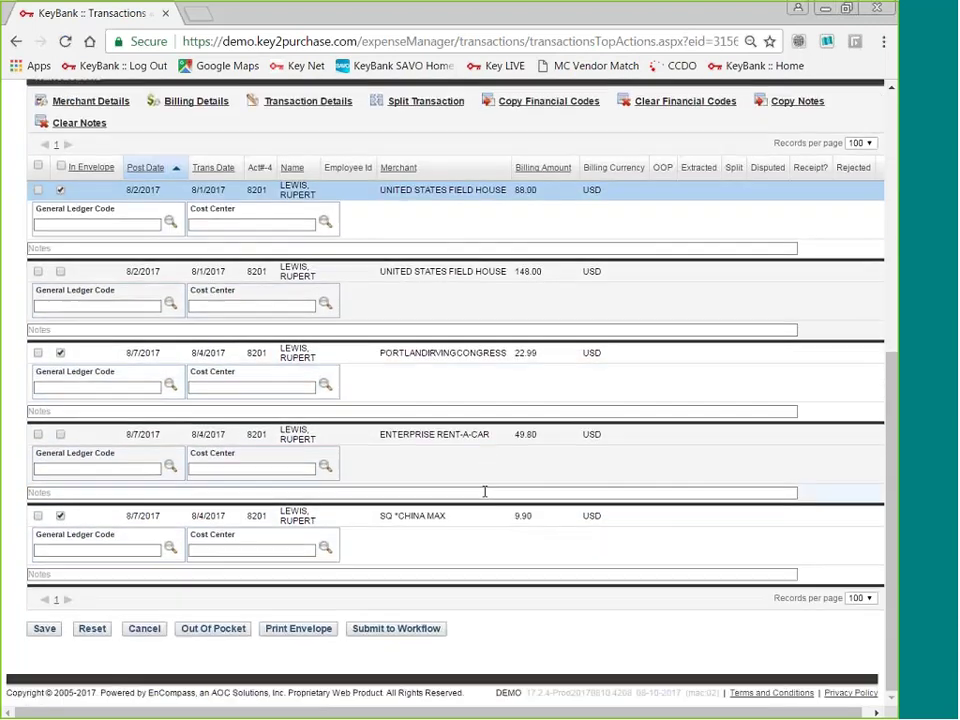
pyautogui.click(43, 634)
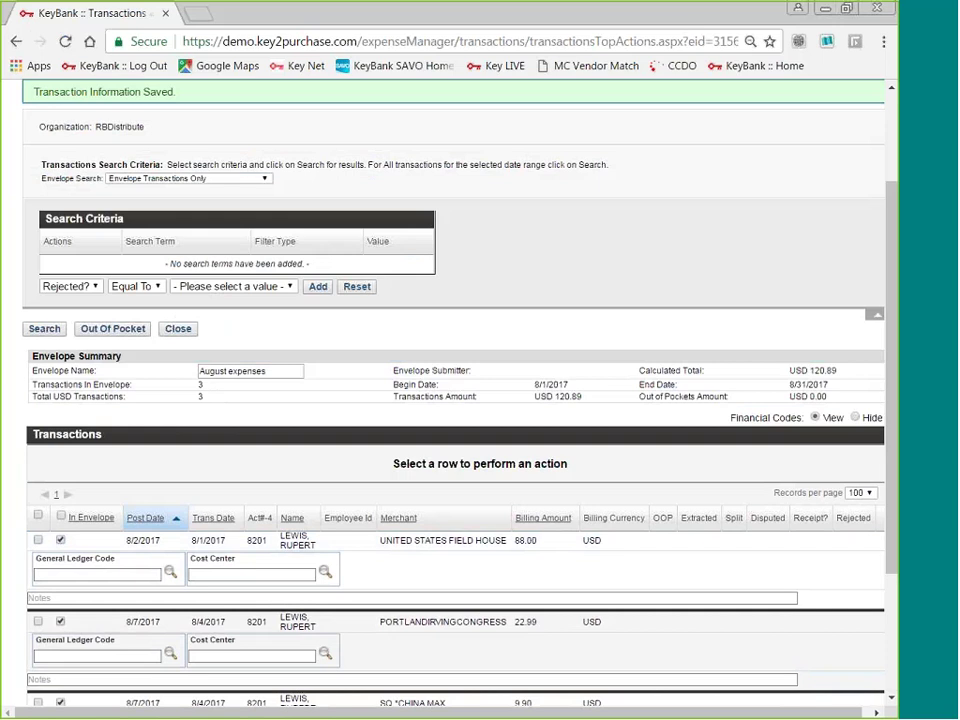
# Review the saved August expenses envelope's summary and included transactions, and bring up the available transaction maintenance pages.
pyautogui.scroll(-3, 611, 555)
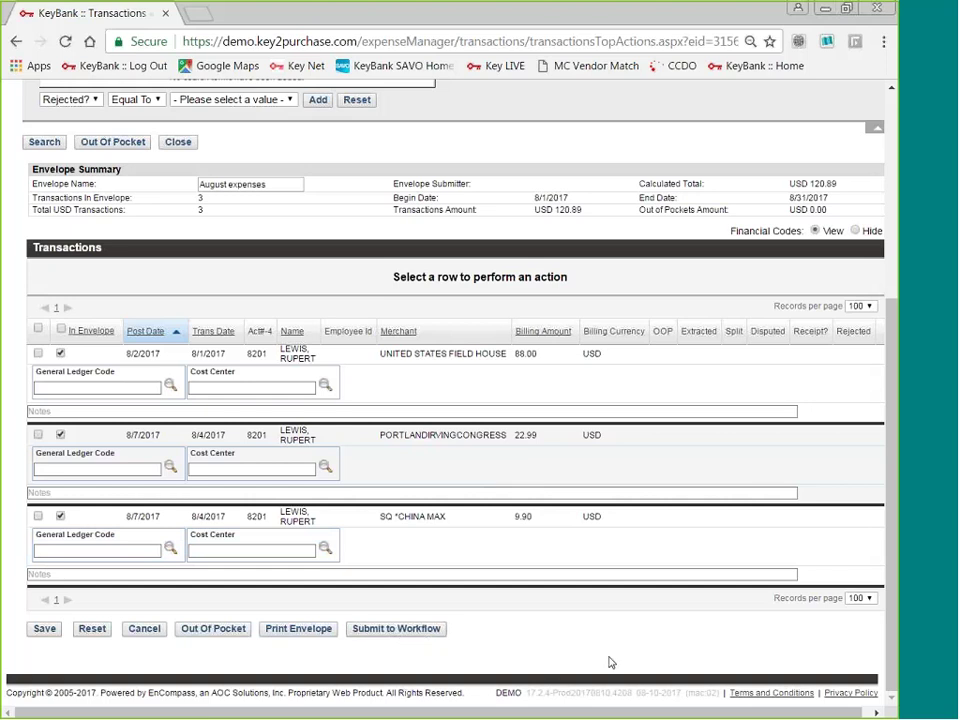
pyautogui.scroll(2, 520, 641)
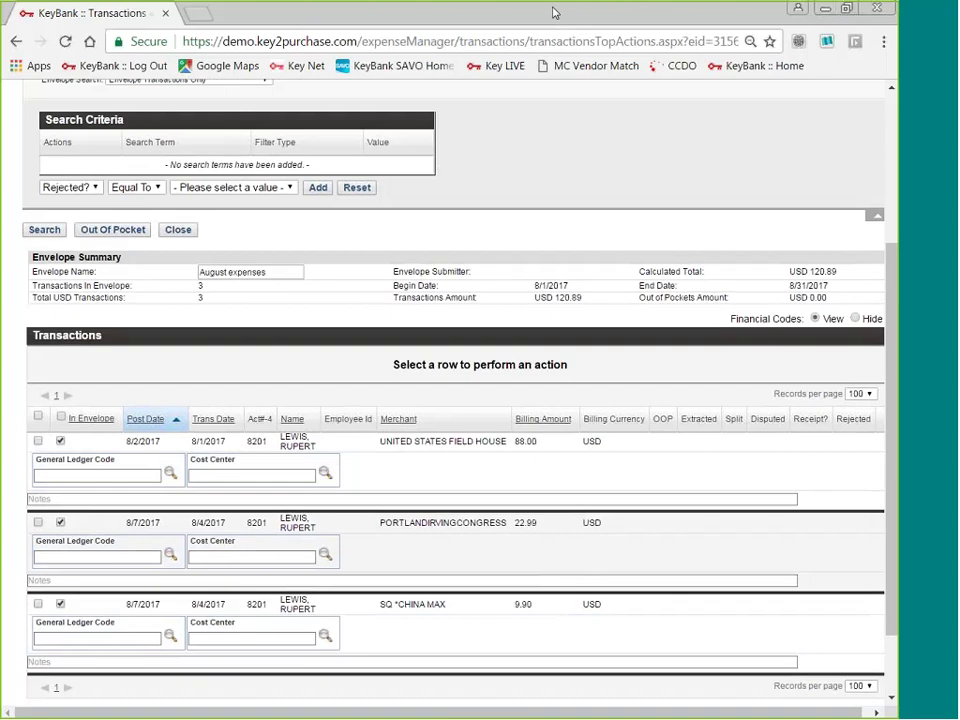
pyautogui.scroll(4, 443, 403)
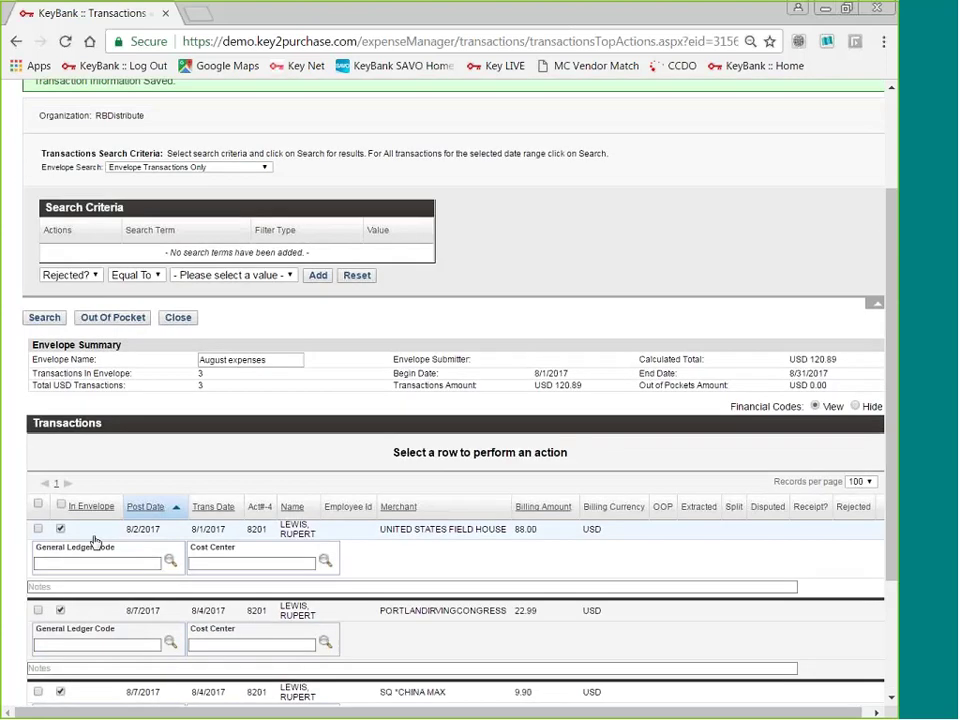
pyautogui.scroll(2, 95, 541)
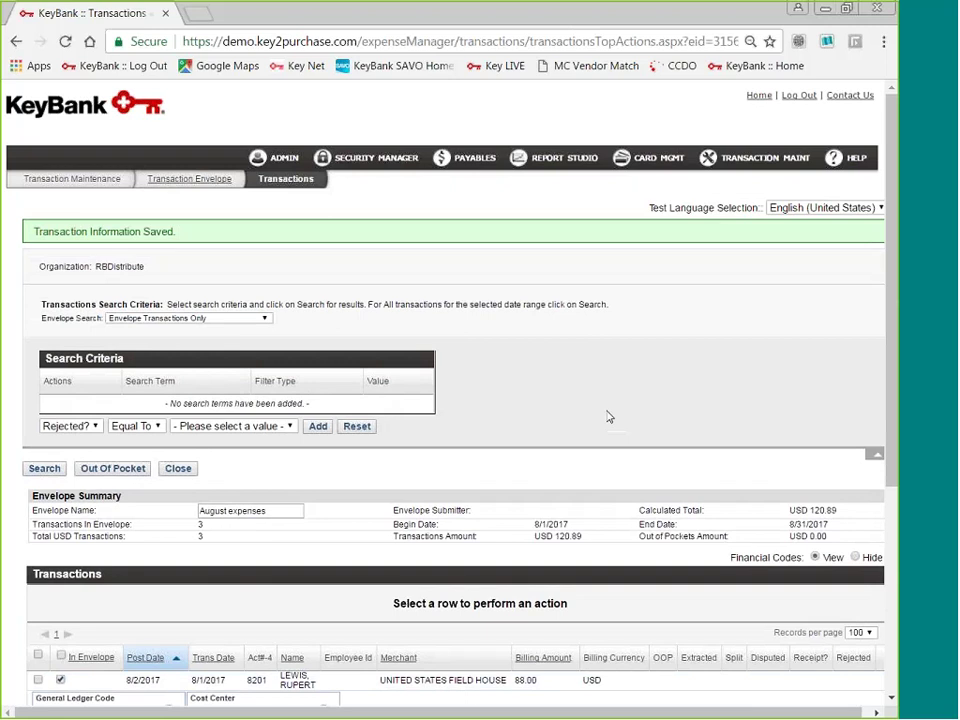
pyautogui.moveTo(760, 160)
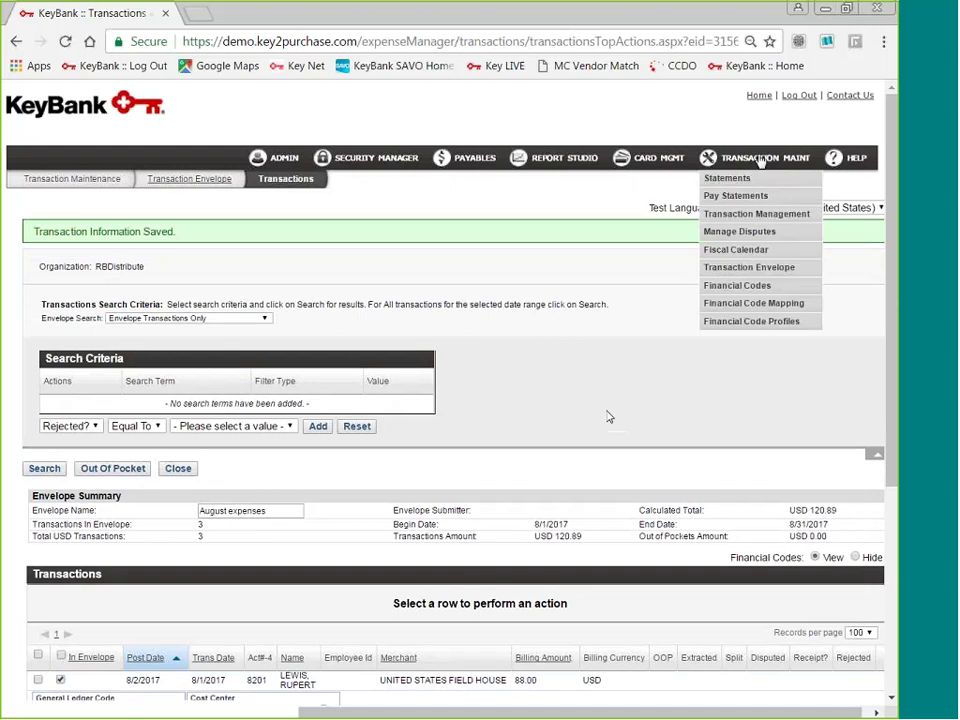